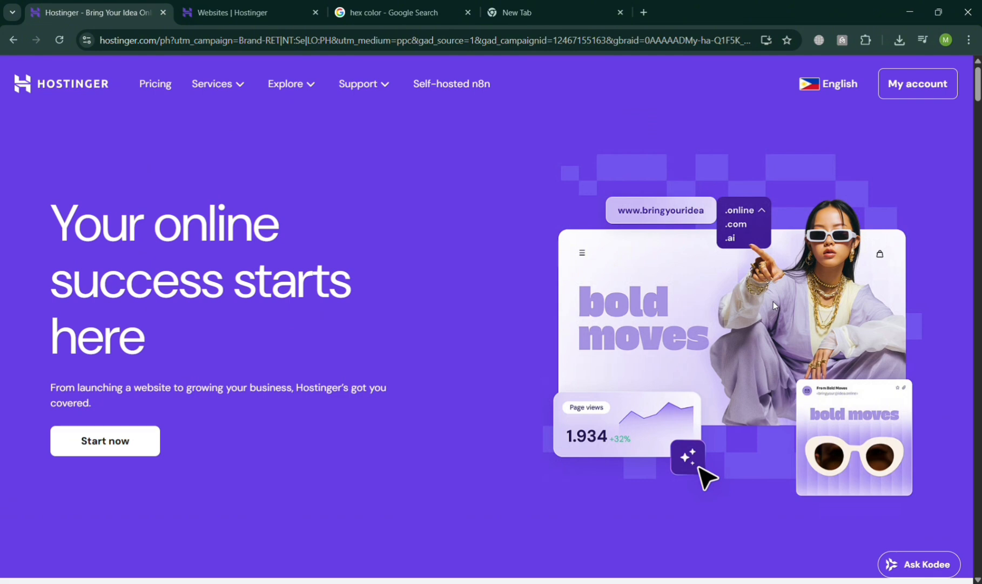
Step: Look through the Hostinger homepage, covering testimonials, website-building options, AI tools, email, customer sites and plans
{"action": "scroll", "coordinate": [773, 306], "scroll_direction": "down", "scroll_amount": 3}
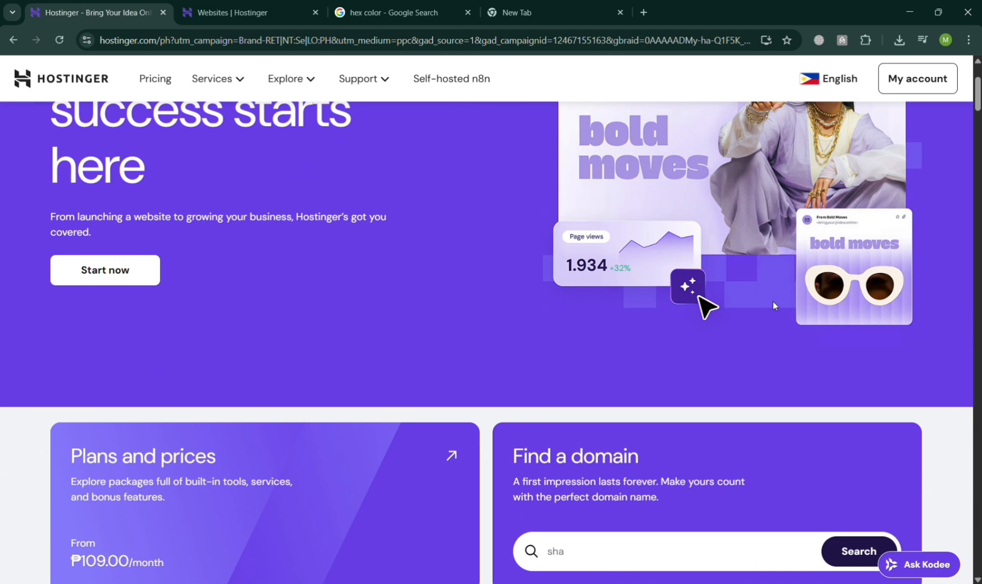
{"action": "scroll", "coordinate": [773, 301], "scroll_direction": "down", "scroll_amount": 6}
{"action": "scroll", "coordinate": [777, 307], "scroll_direction": "down", "scroll_amount": 1}
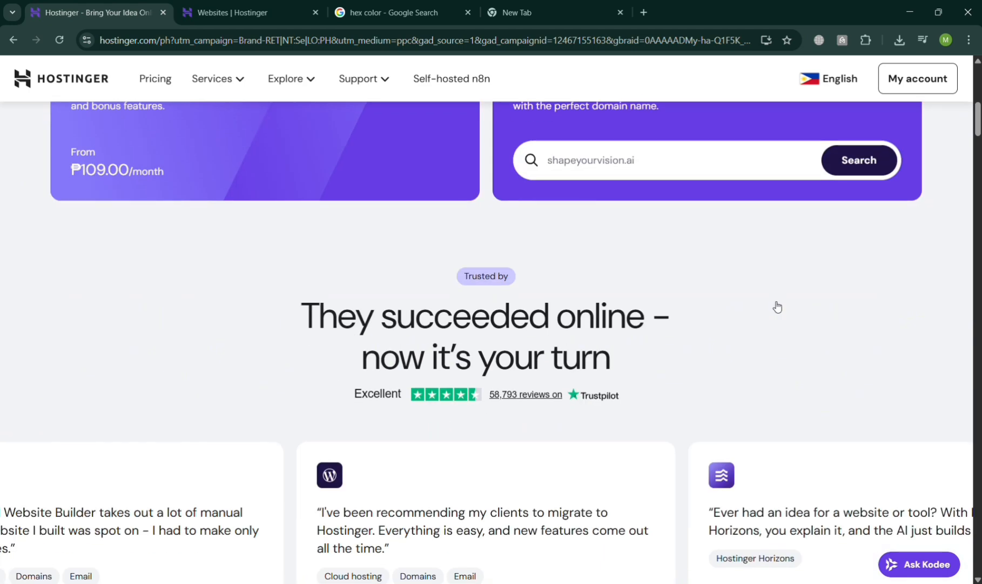
{"action": "scroll", "coordinate": [775, 305], "scroll_direction": "down", "scroll_amount": 7}
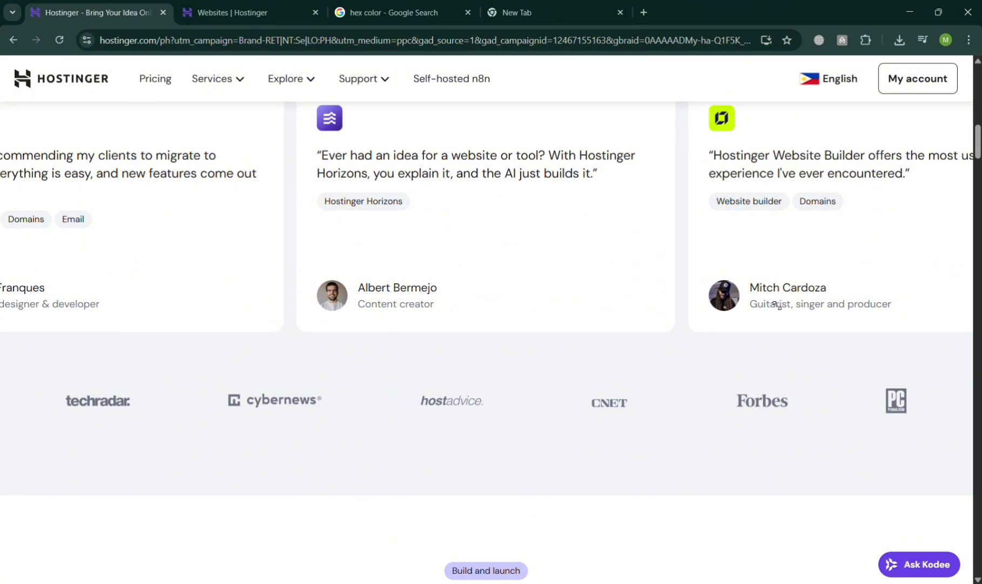
{"action": "scroll", "coordinate": [777, 305], "scroll_direction": "down", "scroll_amount": 2}
{"action": "scroll", "coordinate": [777, 306], "scroll_direction": "up", "scroll_amount": 10}
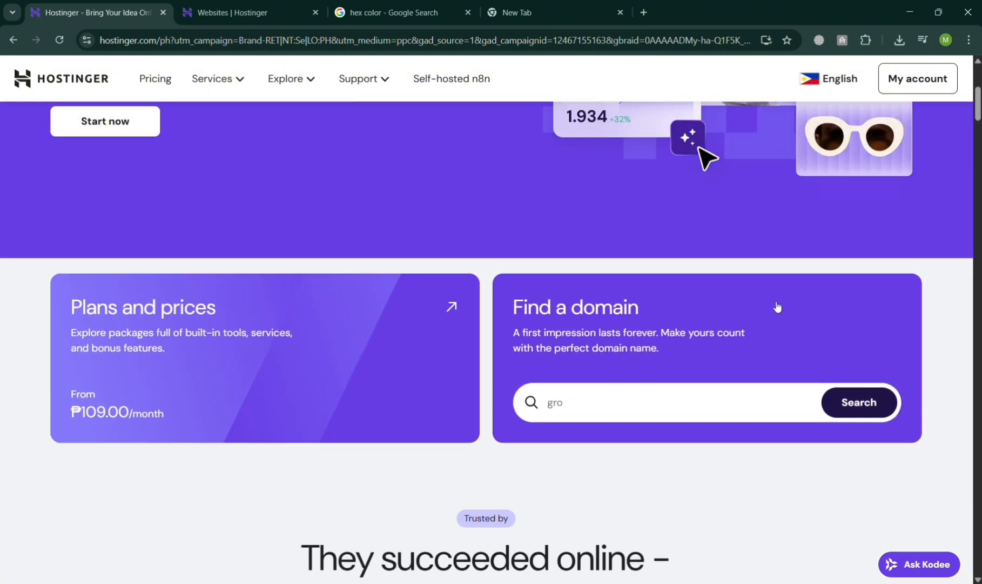
{"action": "scroll", "coordinate": [777, 306], "scroll_direction": "down", "scroll_amount": 14}
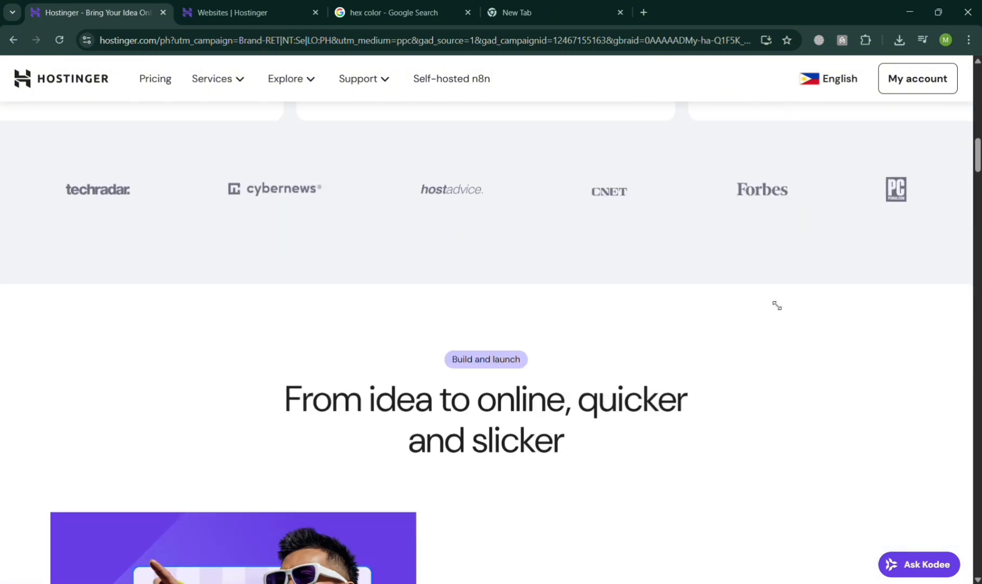
{"action": "scroll", "coordinate": [777, 306], "scroll_direction": "down", "scroll_amount": 7}
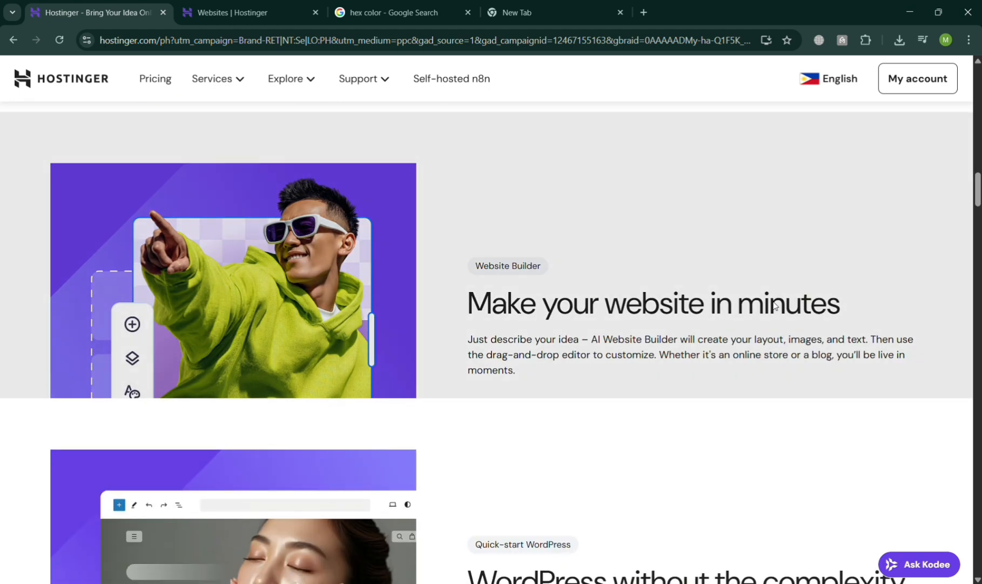
{"action": "scroll", "coordinate": [774, 305], "scroll_direction": "down", "scroll_amount": 3}
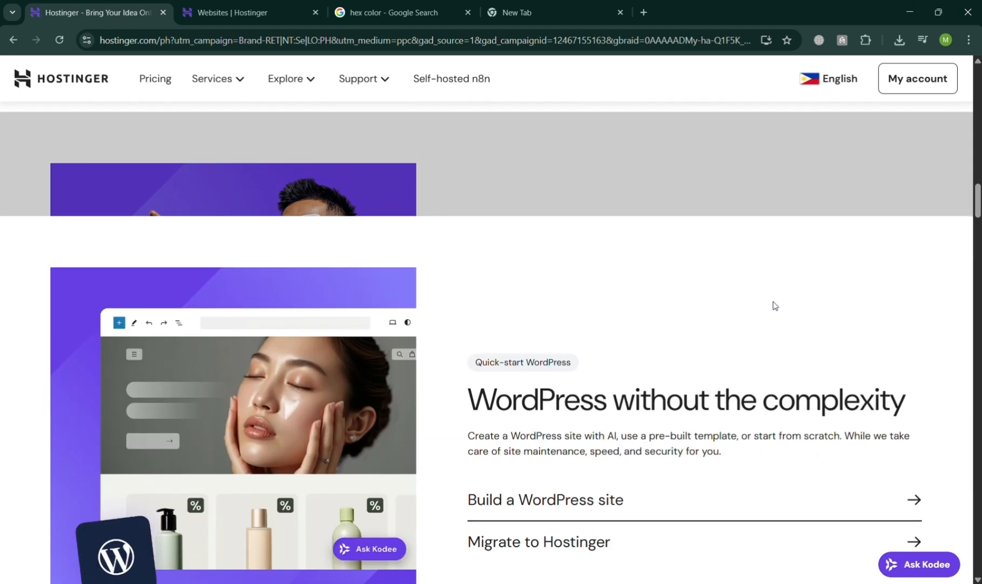
{"action": "scroll", "coordinate": [774, 306], "scroll_direction": "down", "scroll_amount": 2}
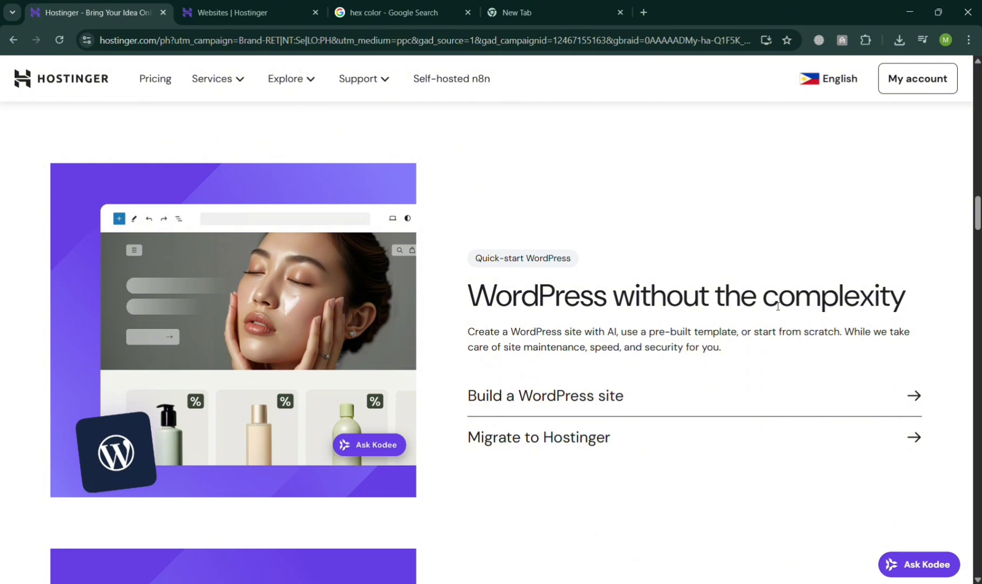
{"action": "scroll", "coordinate": [777, 306], "scroll_direction": "down", "scroll_amount": 5}
{"action": "scroll", "coordinate": [774, 305], "scroll_direction": "down", "scroll_amount": 2}
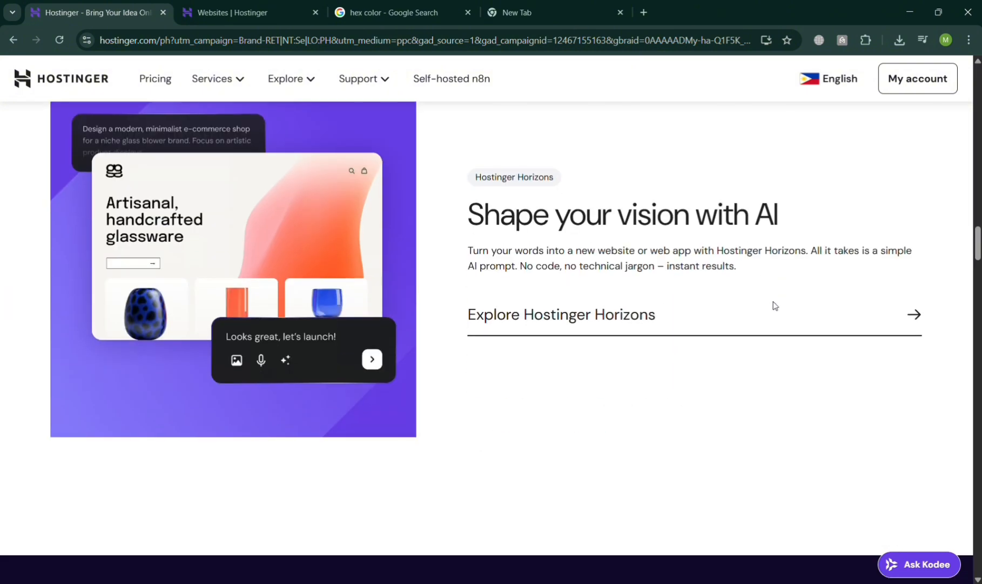
{"action": "scroll", "coordinate": [775, 305], "scroll_direction": "down", "scroll_amount": 10}
{"action": "scroll", "coordinate": [774, 306], "scroll_direction": "down", "scroll_amount": 10}
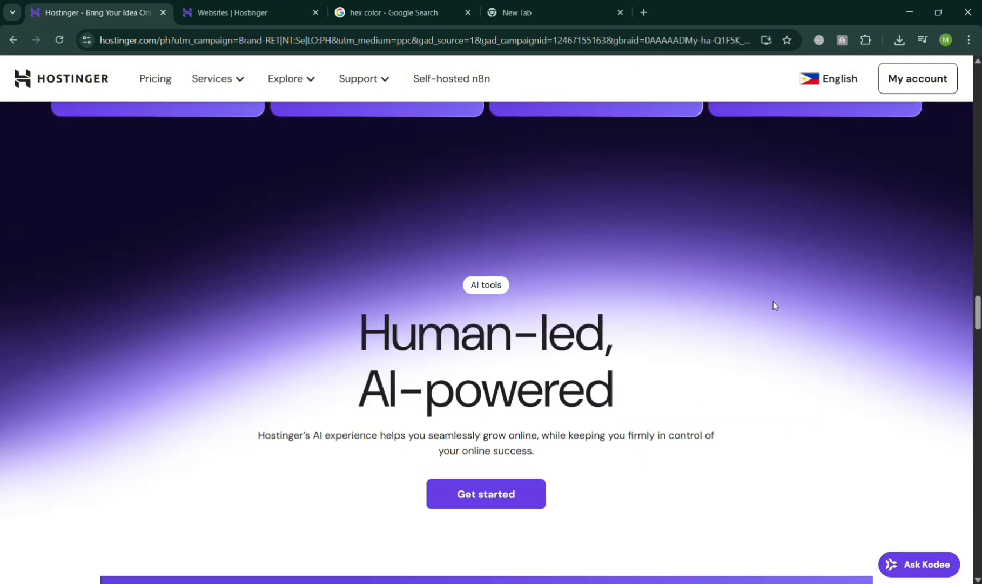
{"action": "scroll", "coordinate": [774, 305], "scroll_direction": "down", "scroll_amount": 20}
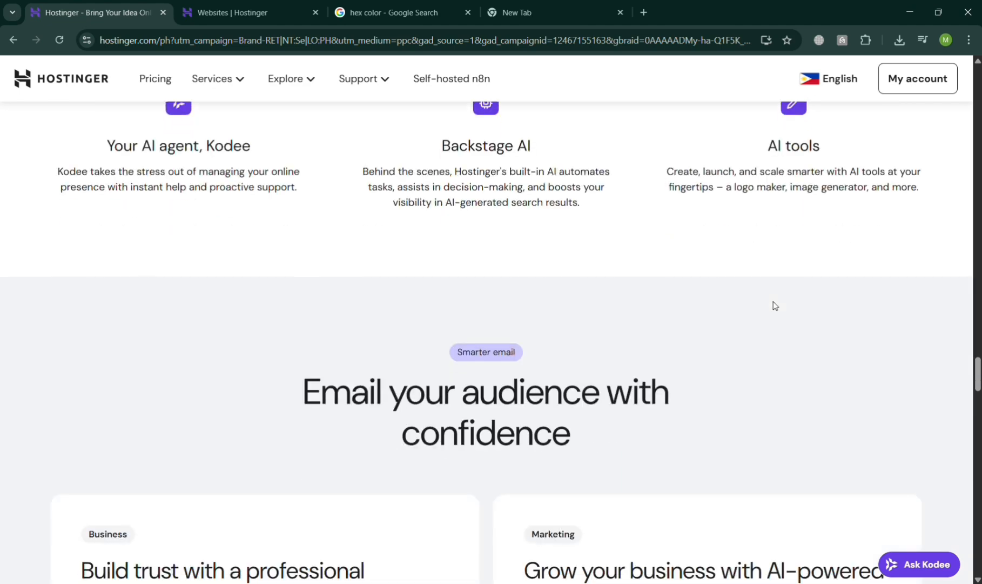
{"action": "scroll", "coordinate": [774, 305], "scroll_direction": "down", "scroll_amount": 20}
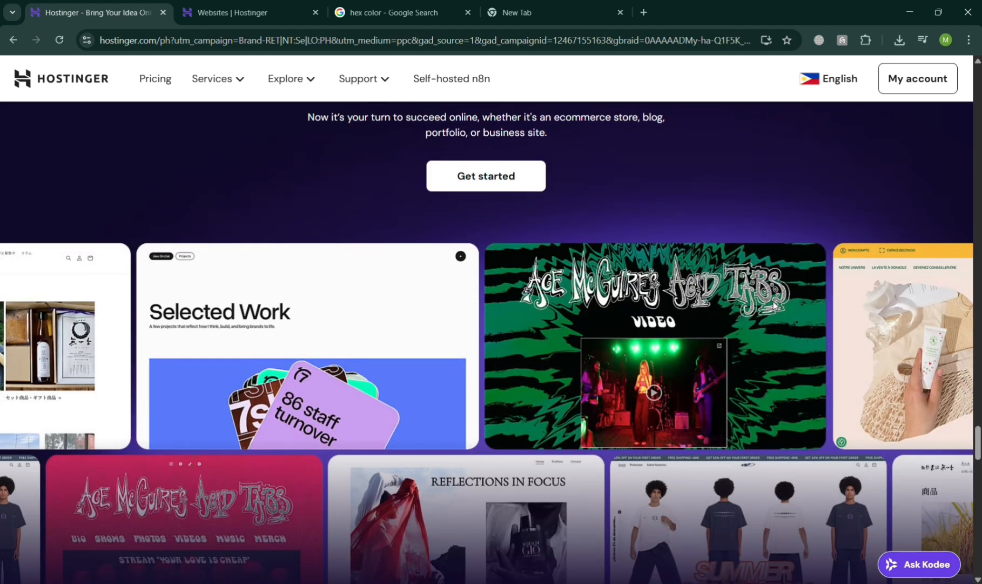
{"action": "scroll", "coordinate": [774, 301], "scroll_direction": "down", "scroll_amount": 20}
{"action": "scroll", "coordinate": [774, 301], "scroll_direction": "up", "scroll_amount": 20}
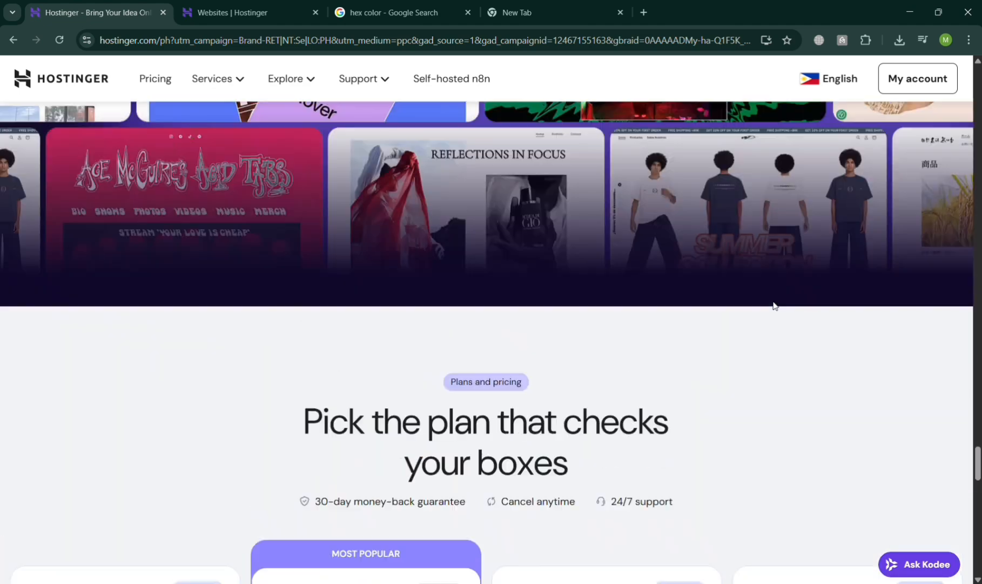
{"action": "scroll", "coordinate": [774, 305], "scroll_direction": "up", "scroll_amount": 20}
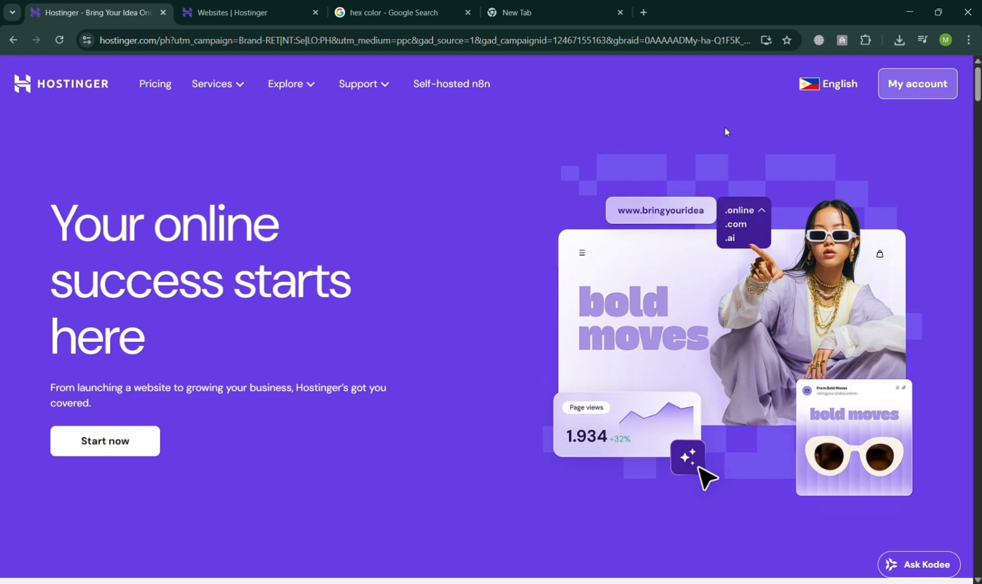
Step: Open the mobilex website in the website builder and bring up its site-wide color styles
{"action": "left_click", "coordinate": [238, 12]}
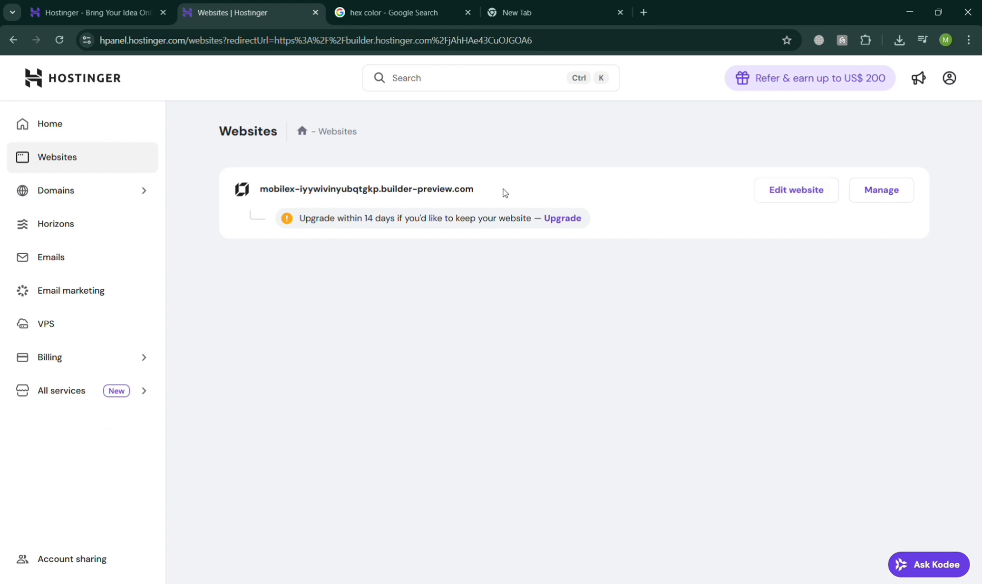
{"action": "left_click", "coordinate": [782, 201]}
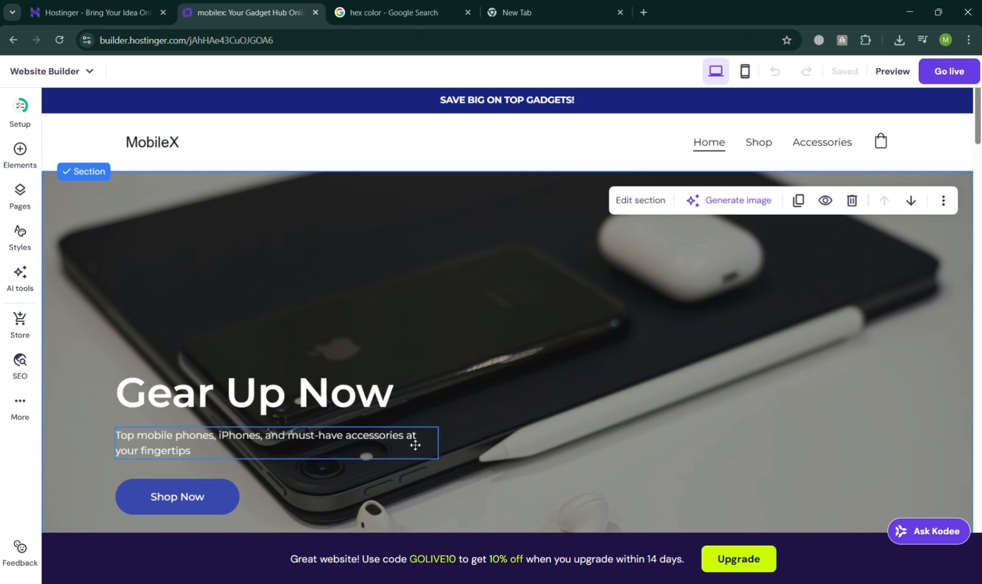
{"action": "left_click", "coordinate": [21, 232]}
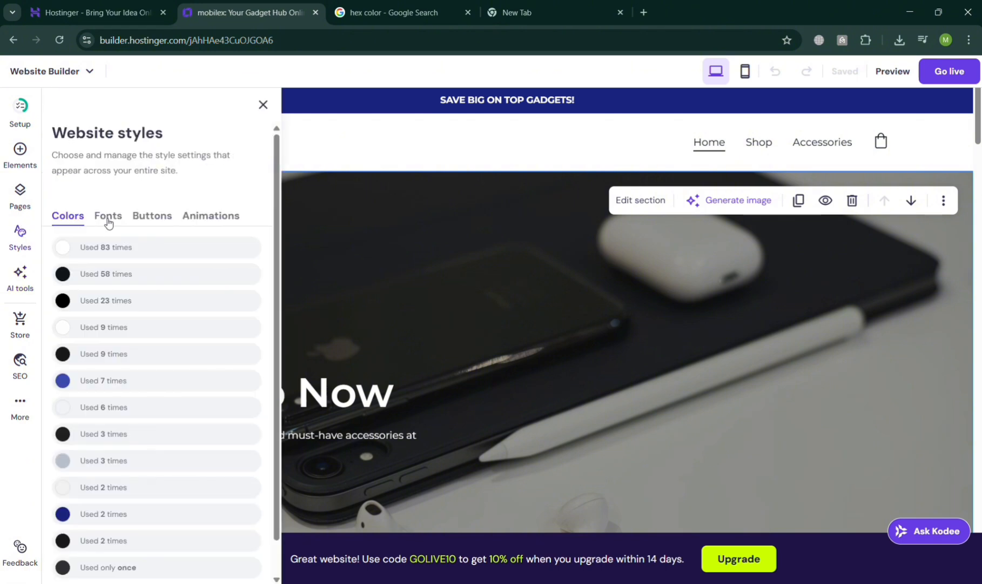
{"action": "left_click", "coordinate": [108, 220]}
{"action": "left_click", "coordinate": [86, 217]}
Step: Replace the grey-blue website color #B8C0CC with pink #E17FEB across the entire site and close the website styles
{"action": "scroll", "coordinate": [140, 433], "scroll_direction": "down", "scroll_amount": 1}
{"action": "scroll", "coordinate": [139, 433], "scroll_direction": "up", "scroll_amount": 1}
{"action": "scroll", "coordinate": [146, 484], "scroll_direction": "down", "scroll_amount": 1}
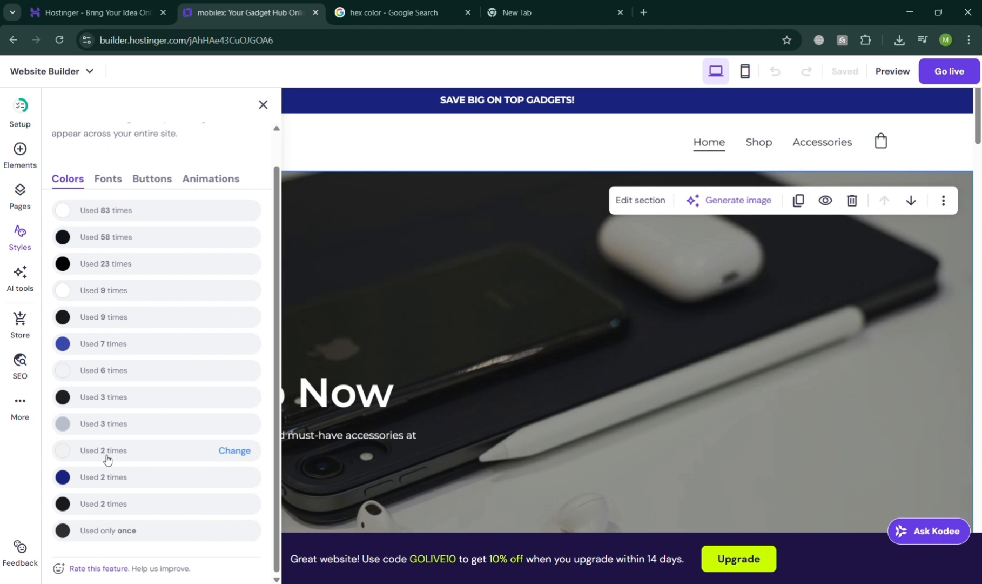
{"action": "left_click", "coordinate": [62, 426]}
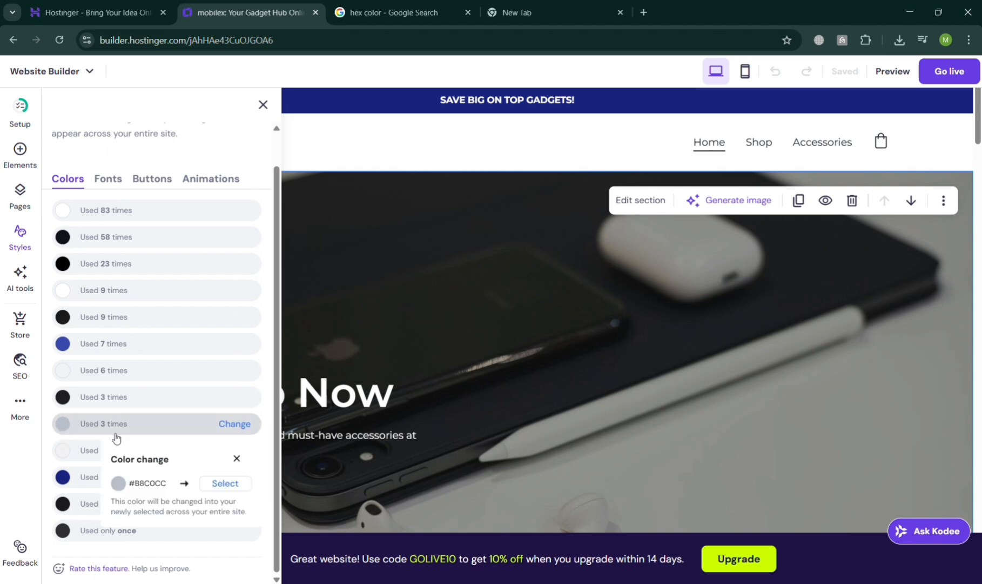
{"action": "left_click", "coordinate": [220, 483]}
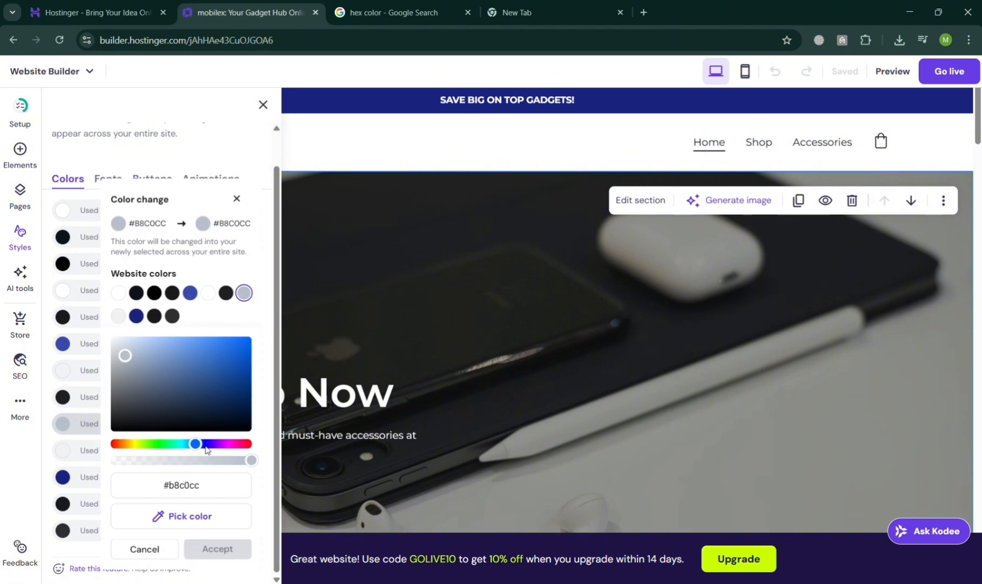
{"action": "left_click_drag", "start_coordinate": [201, 447], "coordinate": [230, 448]}
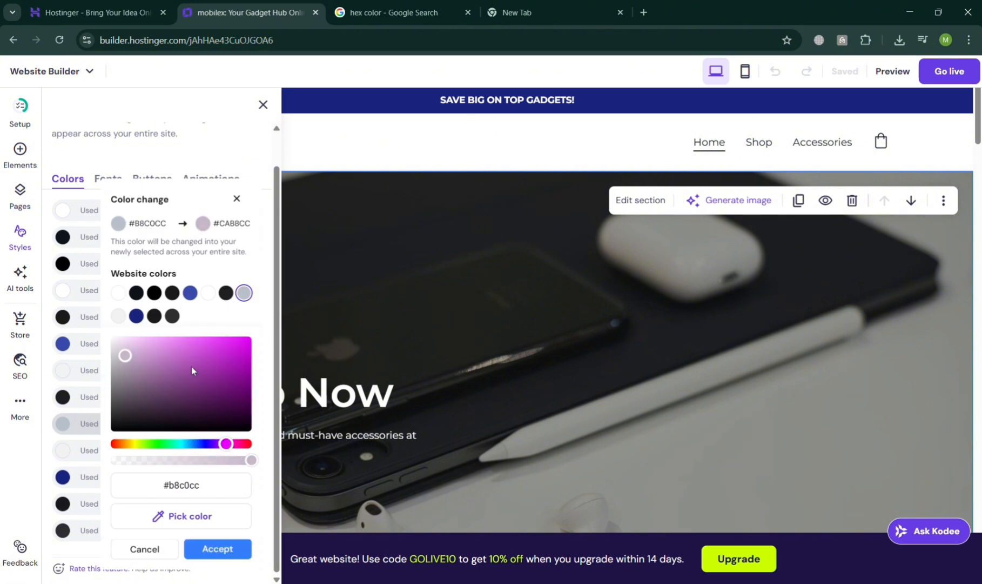
{"action": "left_click", "coordinate": [176, 344]}
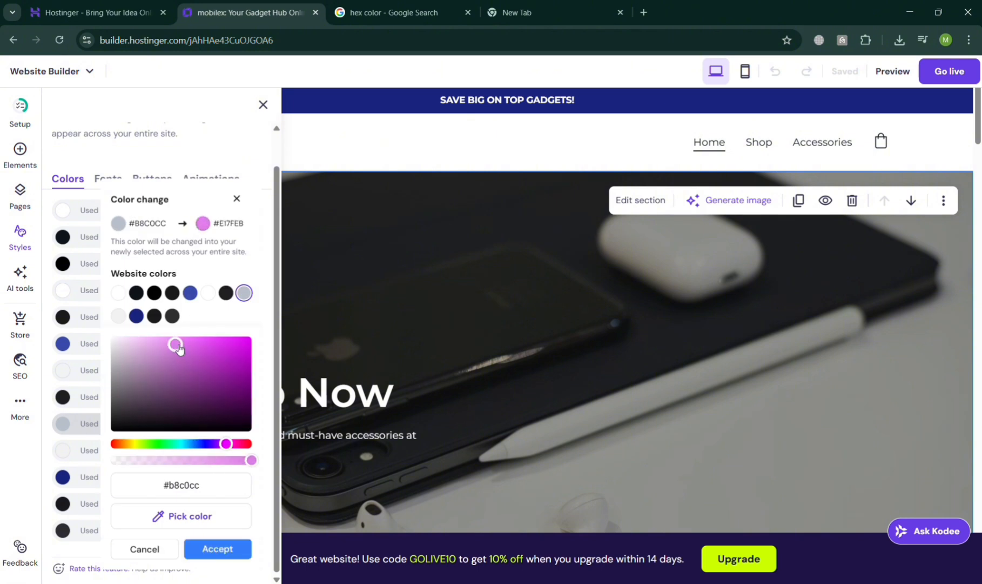
{"action": "left_click", "coordinate": [217, 549]}
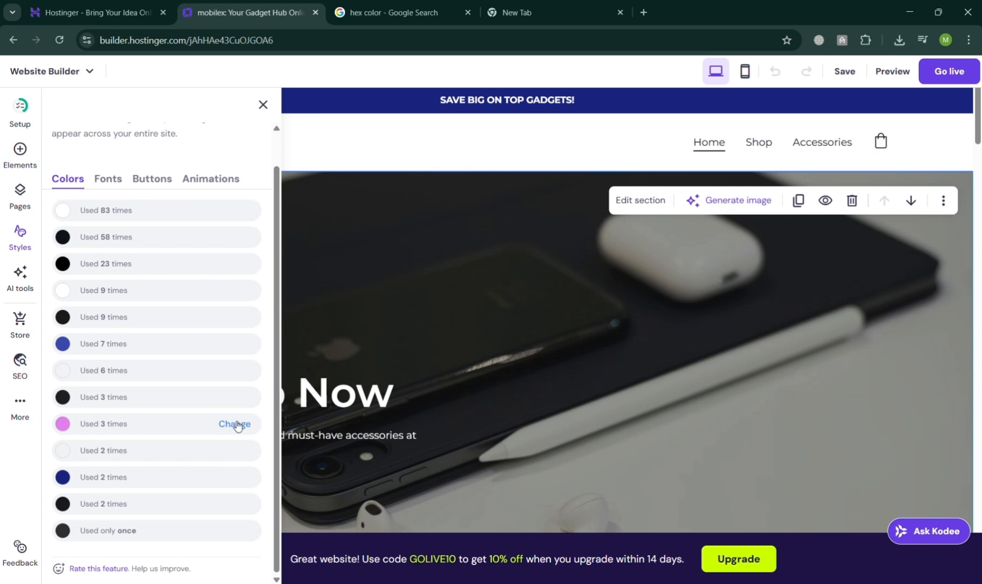
{"action": "left_click", "coordinate": [669, 428]}
Step: Change the background of the section below the product category grid from an image to the solid color #f09292
{"action": "scroll", "coordinate": [670, 427], "scroll_direction": "down", "scroll_amount": 12}
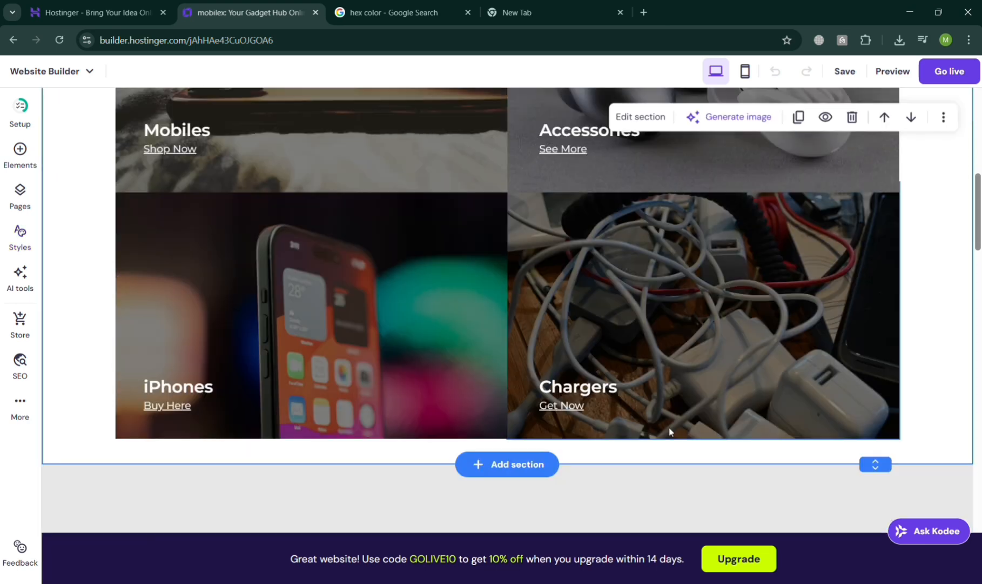
{"action": "scroll", "coordinate": [392, 443], "scroll_direction": "down", "scroll_amount": 5}
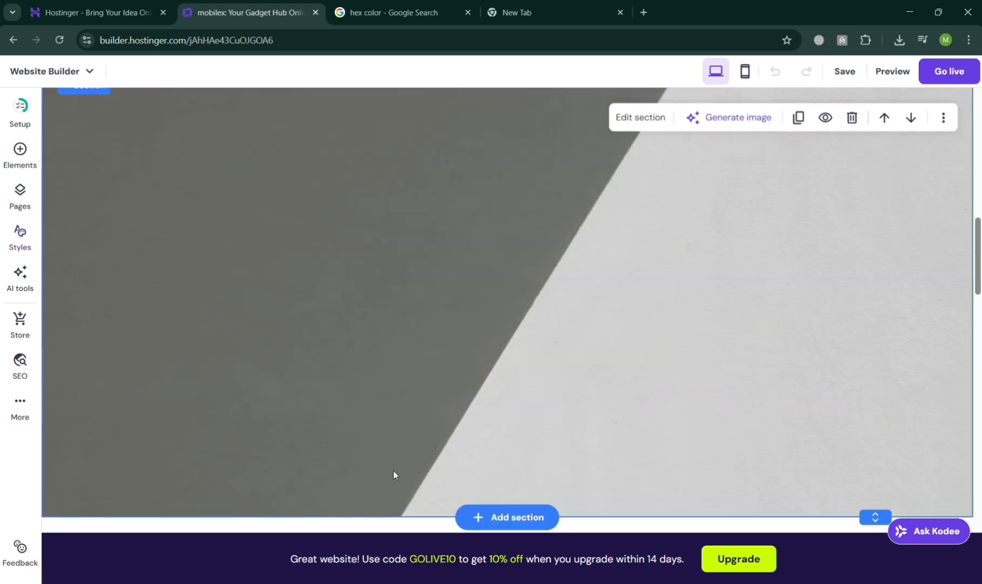
{"action": "left_click", "coordinate": [648, 122]}
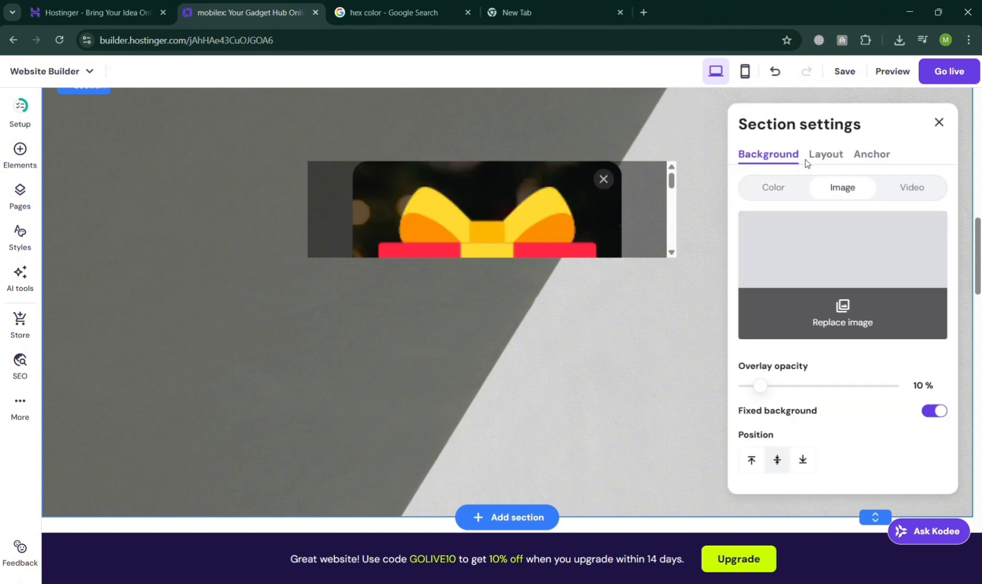
{"action": "left_click", "coordinate": [774, 195]}
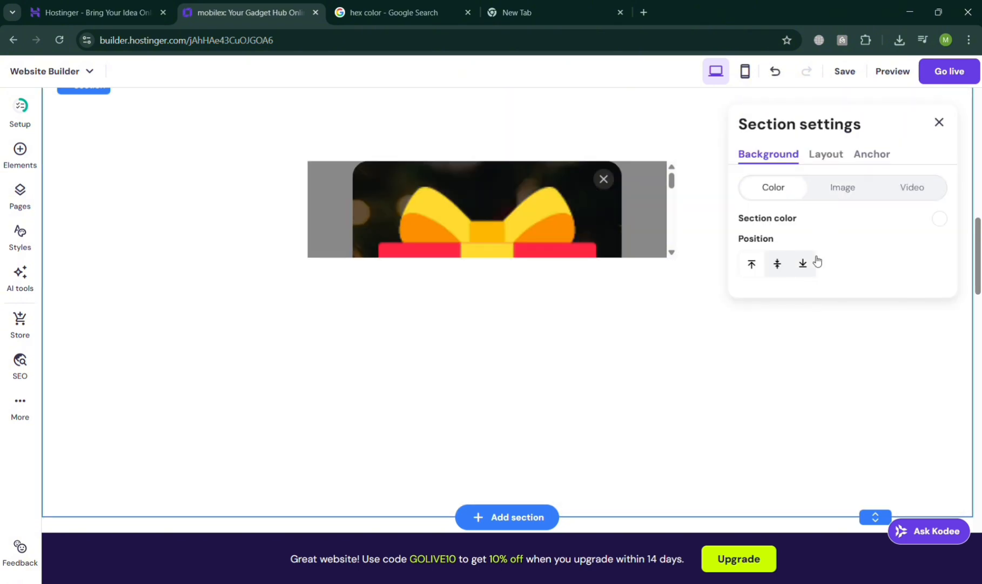
{"action": "left_click", "coordinate": [939, 218]}
{"action": "left_click", "coordinate": [699, 252]}
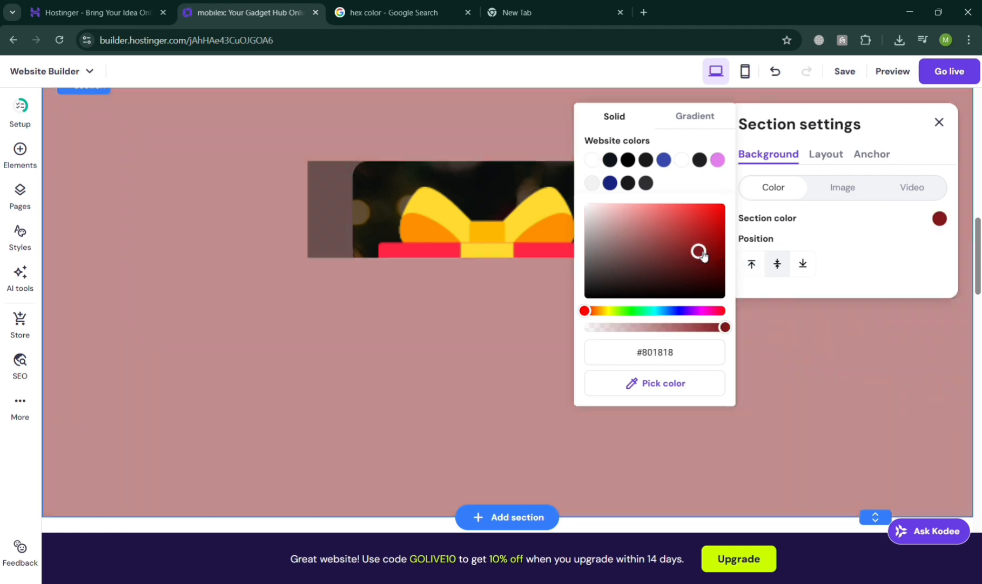
{"action": "left_click_drag", "start_coordinate": [699, 252], "coordinate": [642, 210]}
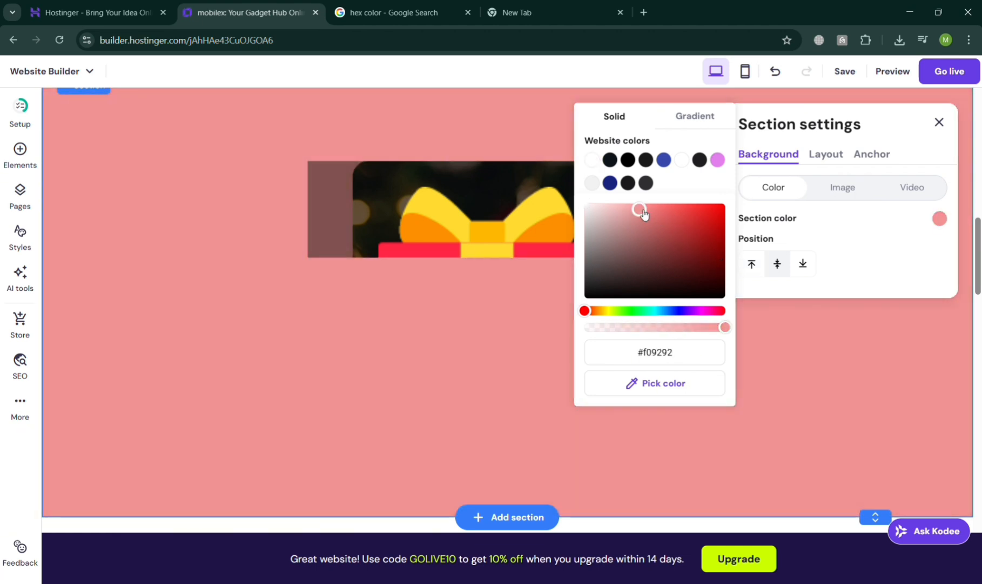
{"action": "left_click", "coordinate": [817, 426]}
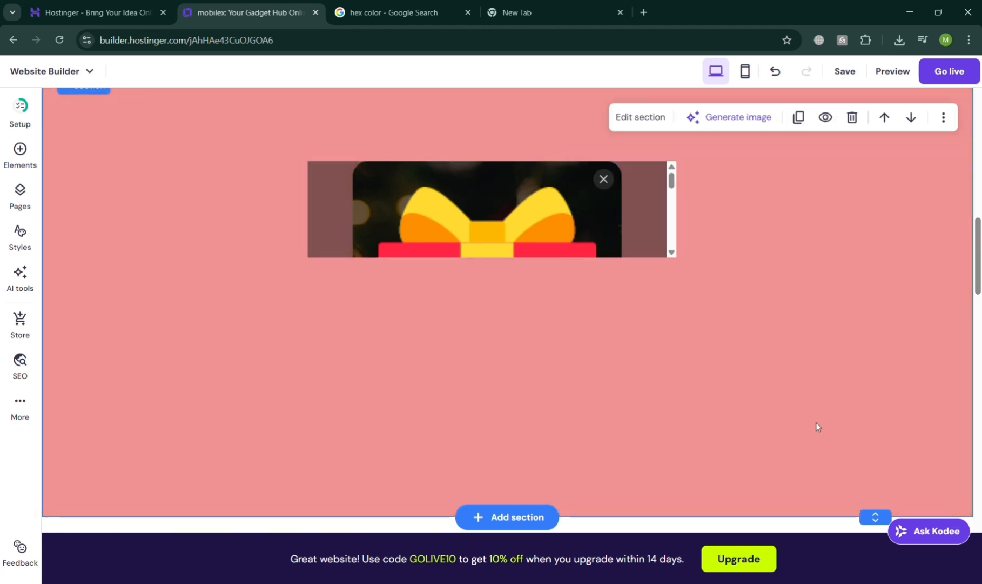
Step: Open the site-wide color styles and bring up the color change settings for the blue website color #3949AB
{"action": "scroll", "coordinate": [816, 422], "scroll_direction": "up", "scroll_amount": 2}
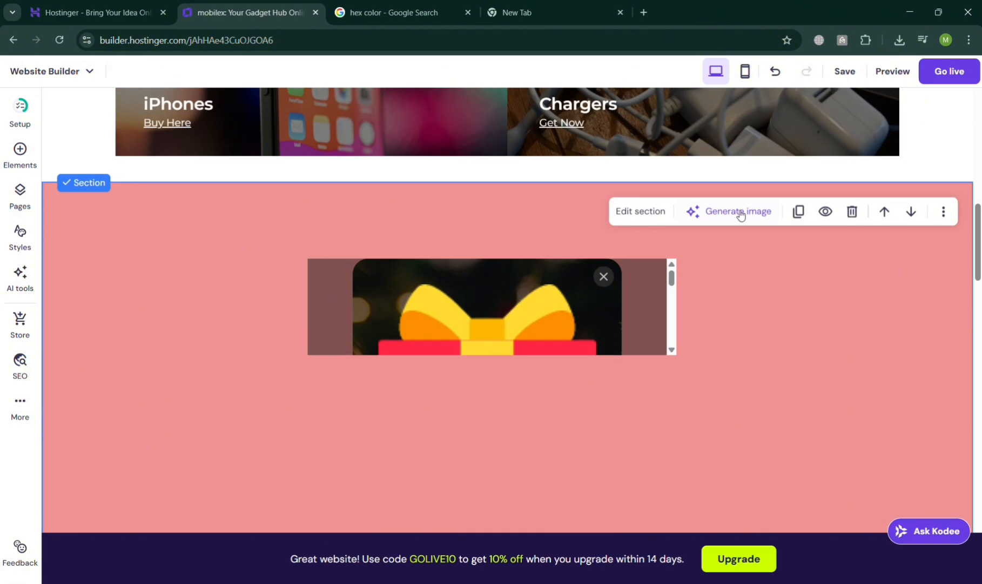
{"action": "left_click", "coordinate": [22, 230]}
{"action": "scroll", "coordinate": [186, 510], "scroll_direction": "down", "scroll_amount": 1}
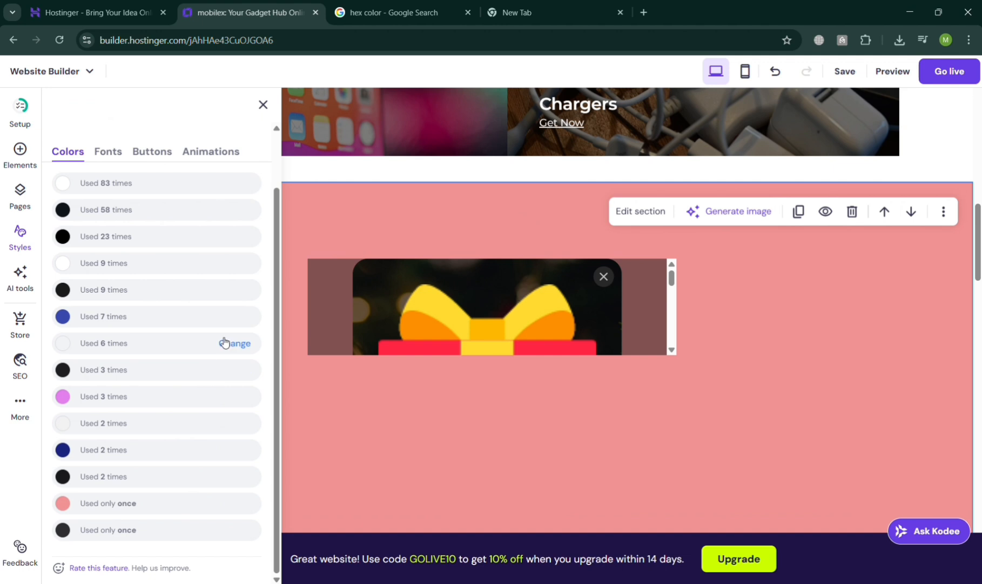
{"action": "mouse_move", "coordinate": [246, 327]}
{"action": "left_click", "coordinate": [240, 322]}
{"action": "left_click", "coordinate": [236, 381]}
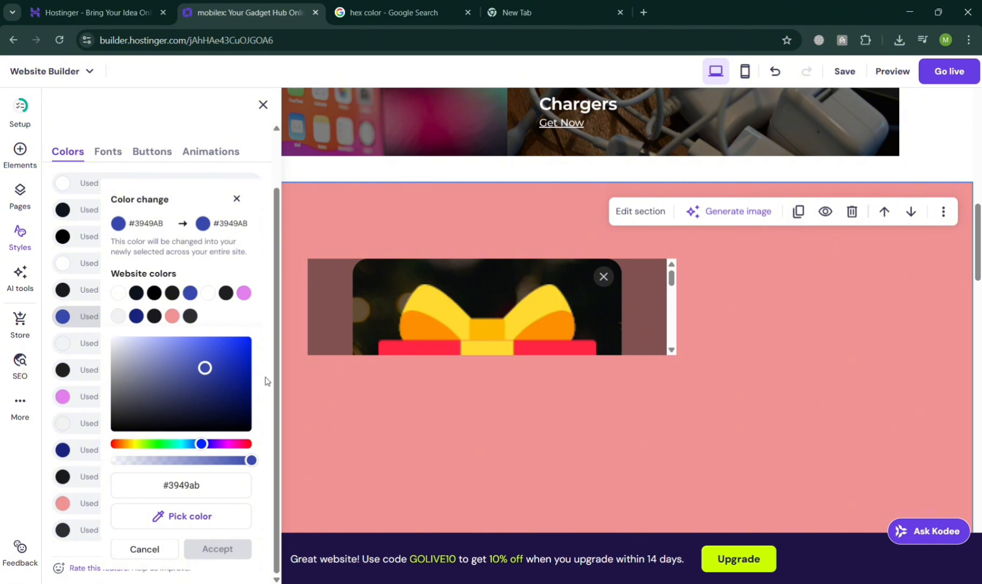
{"action": "triple_click", "coordinate": [183, 485]}
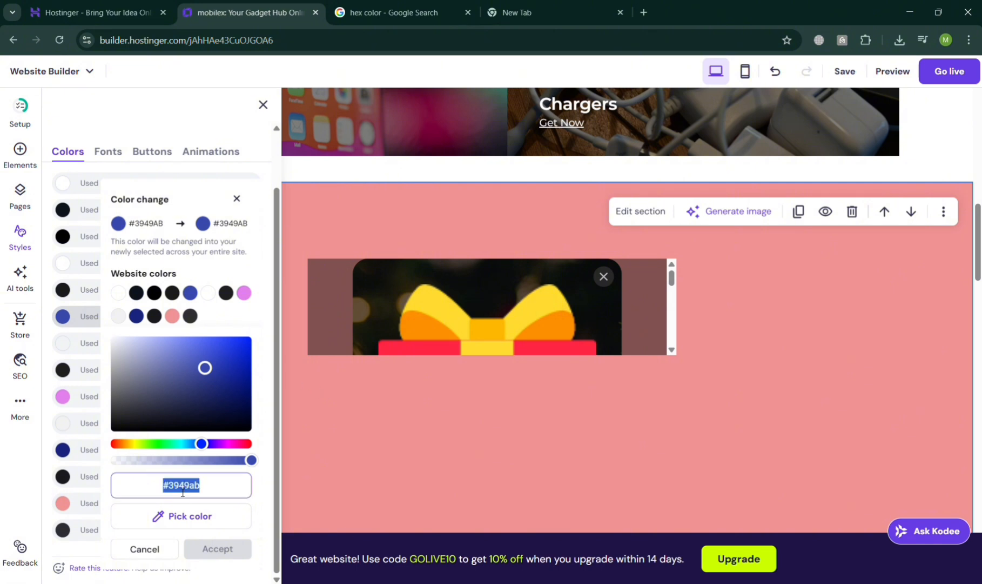
{"action": "left_click", "coordinate": [222, 483]}
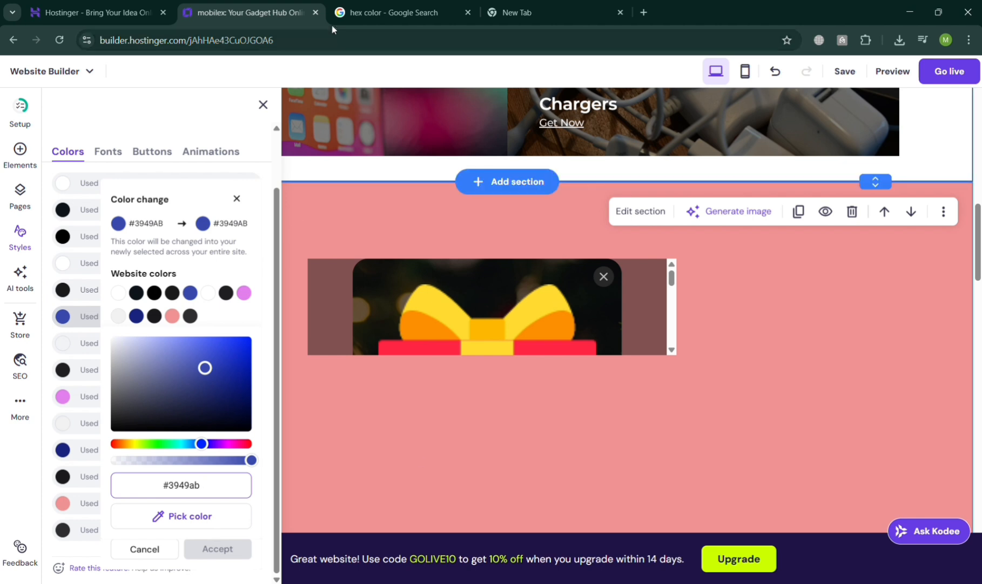
Step: In Google's color picker, choose the muted teal #48a6ab and copy its hex code
{"action": "left_click", "coordinate": [378, 7]}
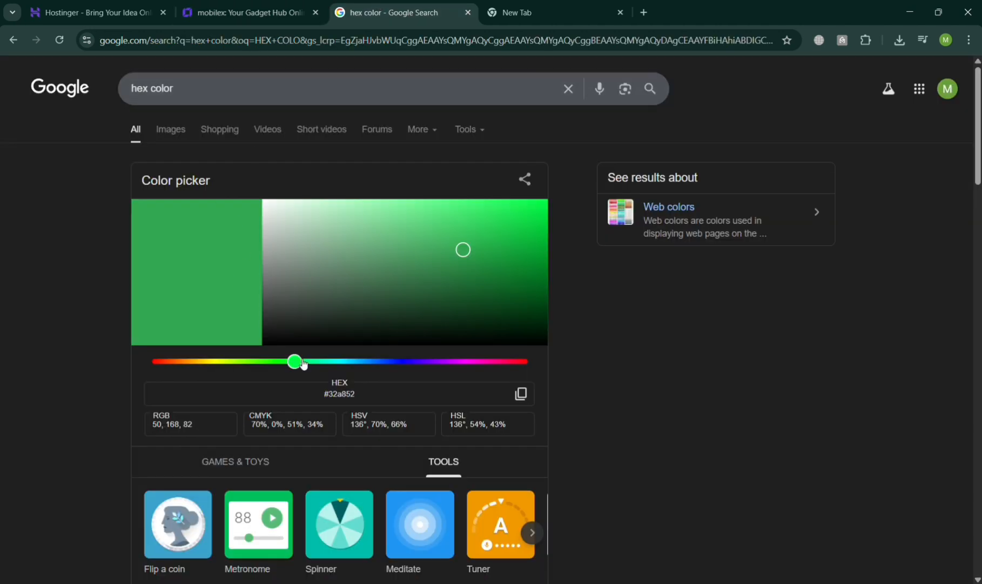
{"action": "left_click_drag", "start_coordinate": [302, 364], "coordinate": [345, 373]}
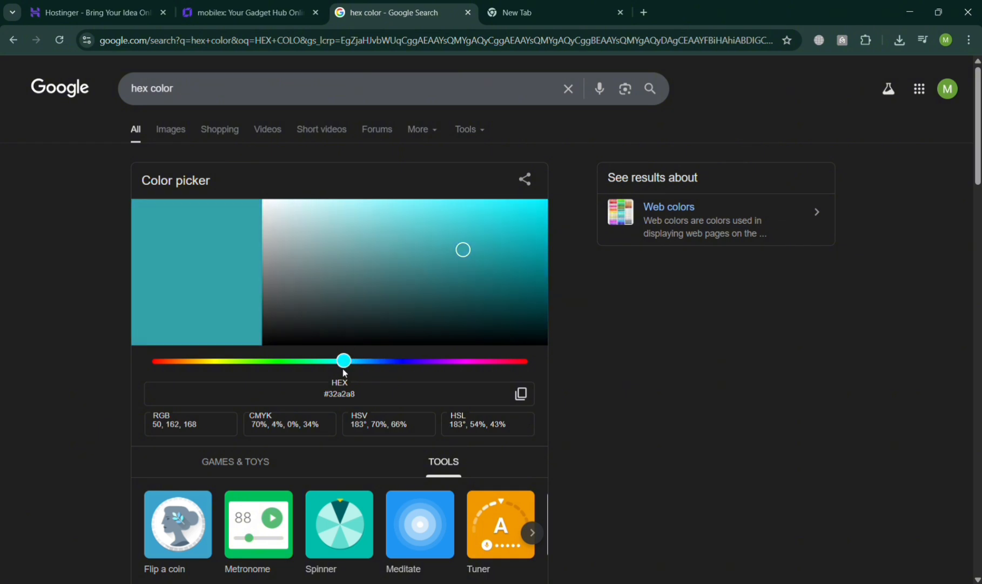
{"action": "left_click_drag", "start_coordinate": [463, 249], "coordinate": [431, 248]}
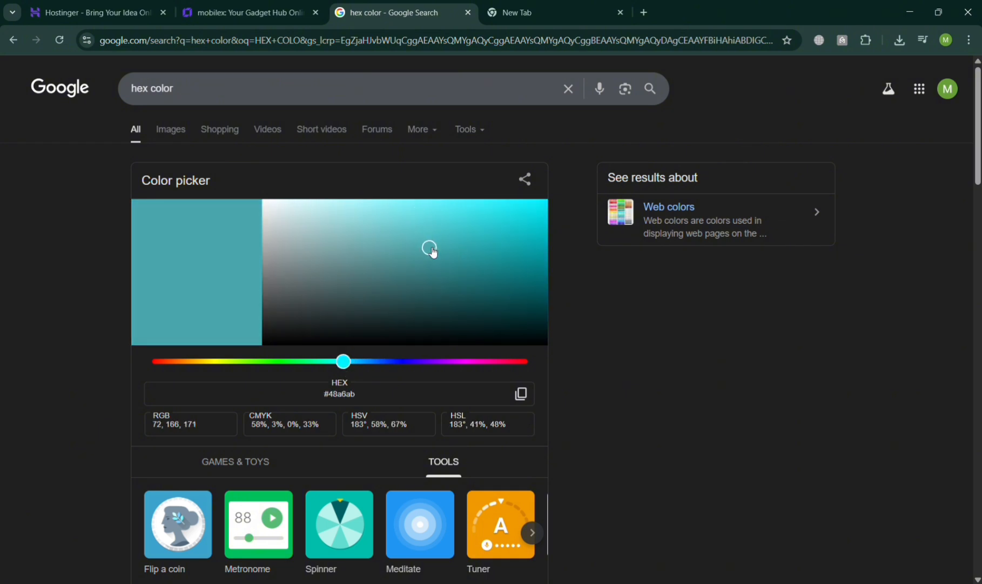
{"action": "double_click", "coordinate": [333, 394]}
{"action": "key", "text": "ctrl+c"}
Step: Back in the website builder, replace the blue #3949AB with #48a6ab across the entire site
{"action": "left_click", "coordinate": [243, 12]}
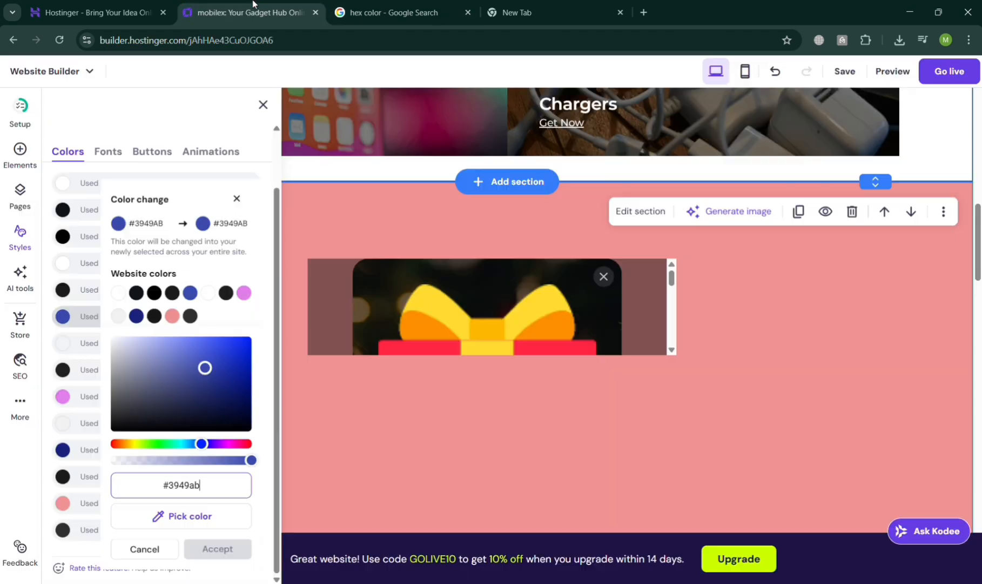
{"action": "triple_click", "coordinate": [166, 493]}
{"action": "key", "text": "ctrl+v"}
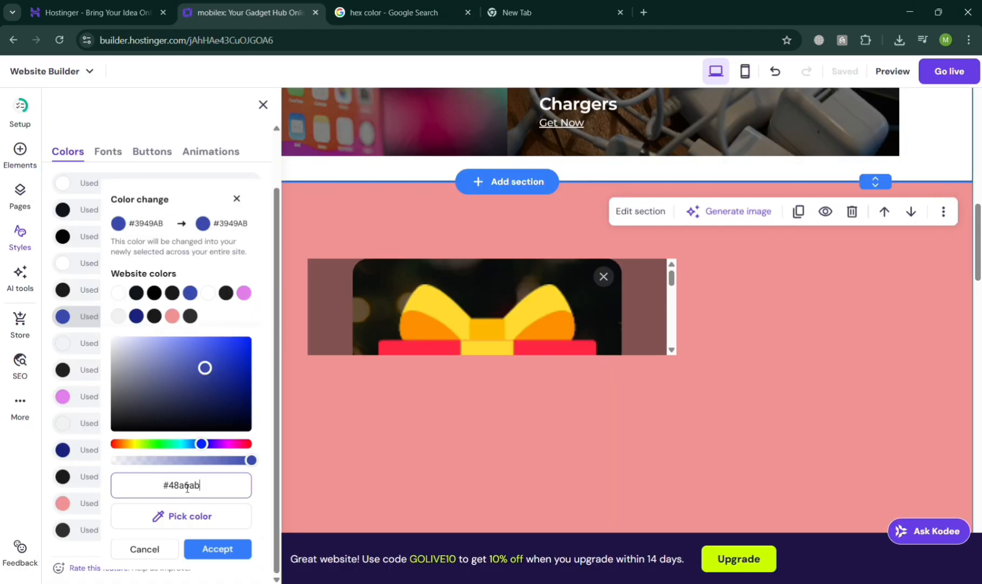
{"action": "left_click", "coordinate": [226, 555]}
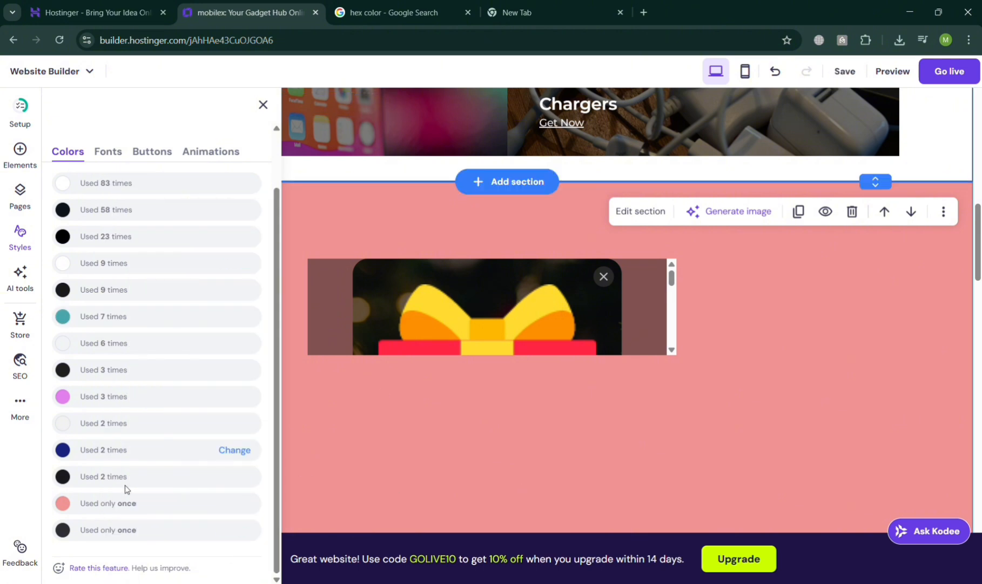
{"action": "left_click", "coordinate": [233, 451]}
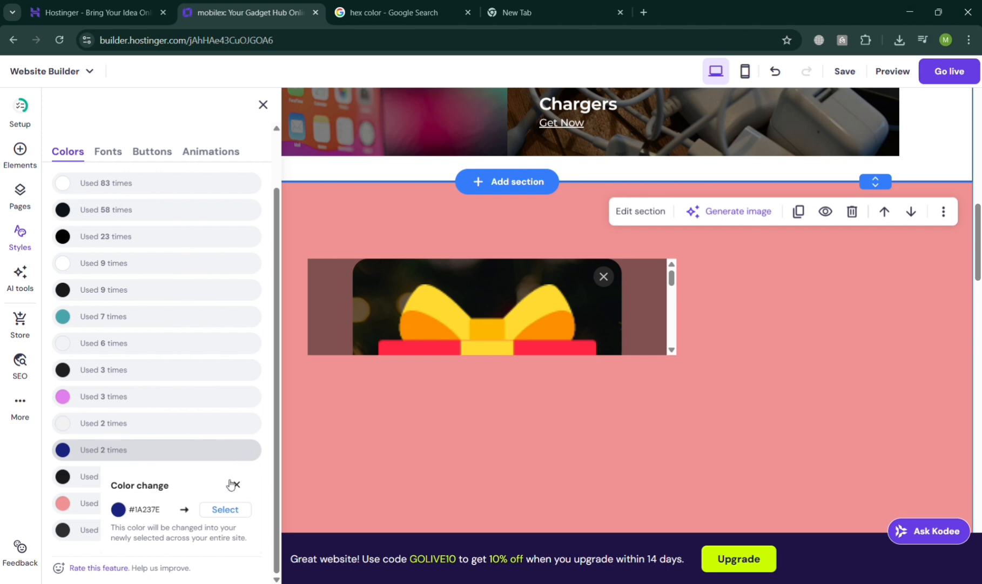
{"action": "left_click", "coordinate": [225, 510]}
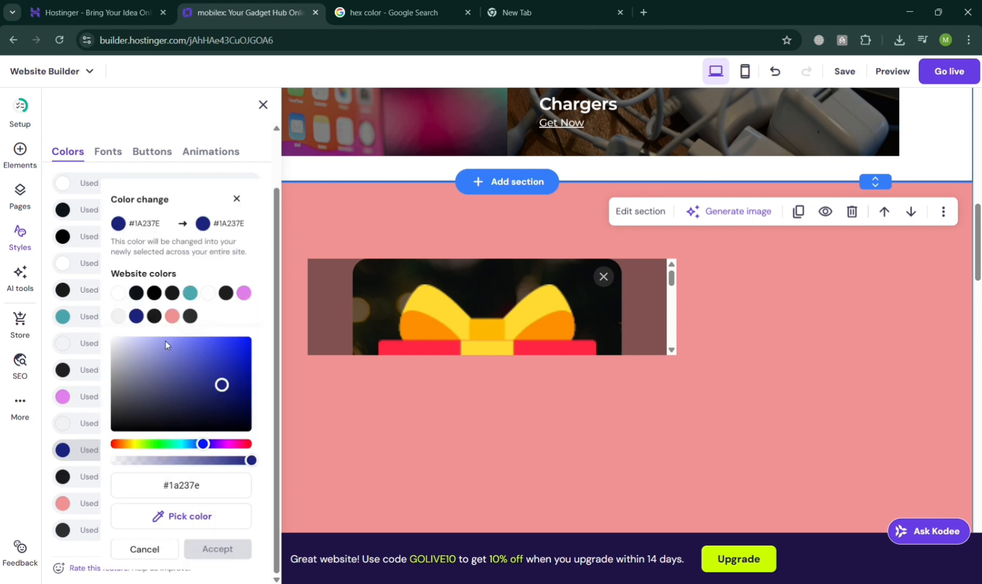
{"action": "left_click", "coordinate": [397, 12]}
{"action": "left_click_drag", "start_coordinate": [263, 4], "coordinate": [99, 304]}
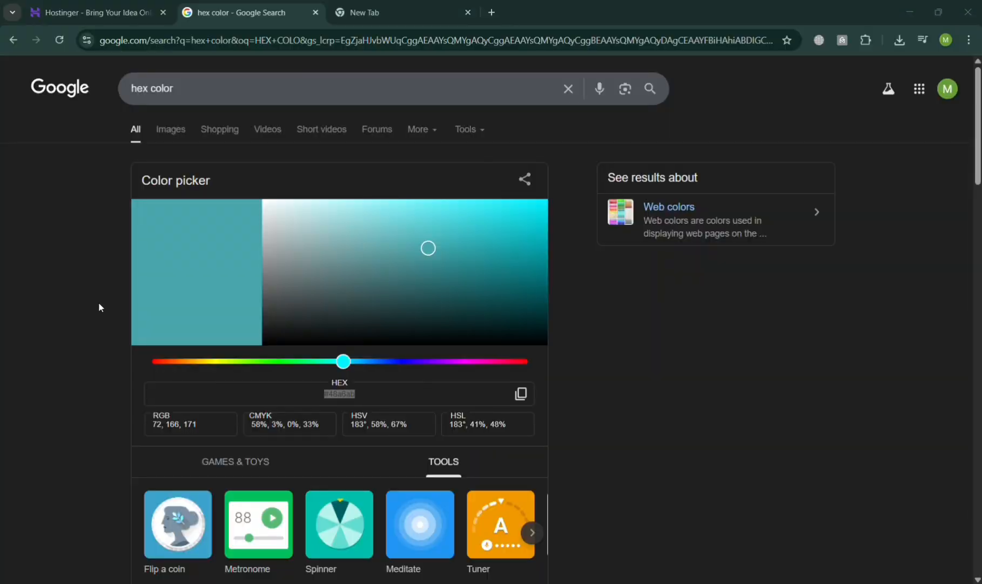
{"action": "left_click_drag", "start_coordinate": [269, 36], "coordinate": [260, 16]}
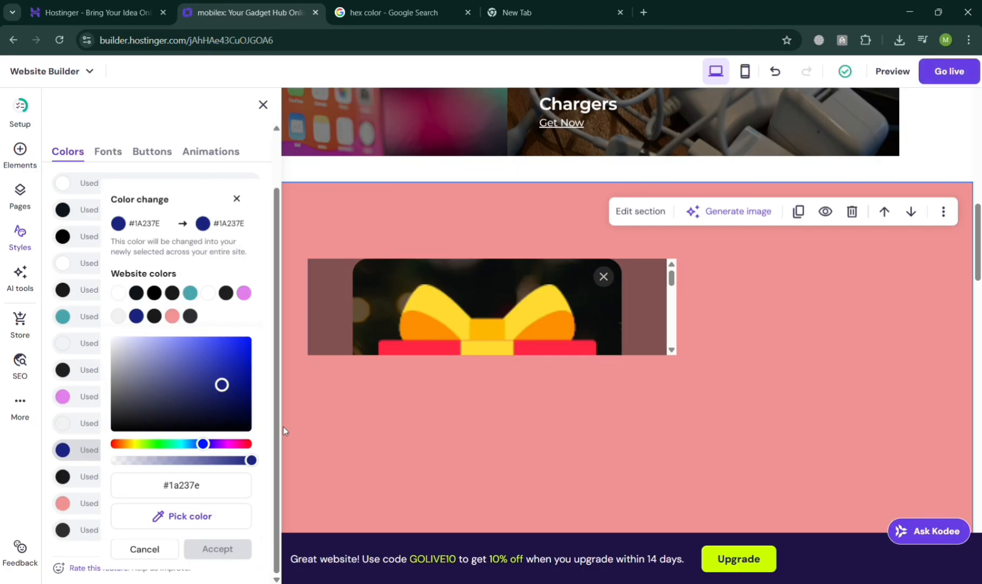
{"action": "left_click", "coordinate": [74, 323]}
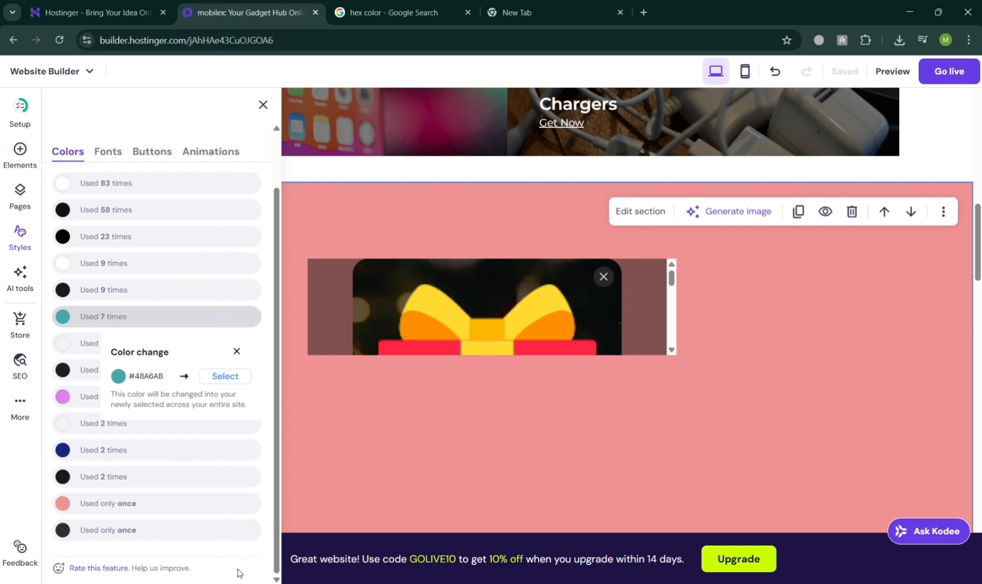
{"action": "left_click", "coordinate": [238, 351]}
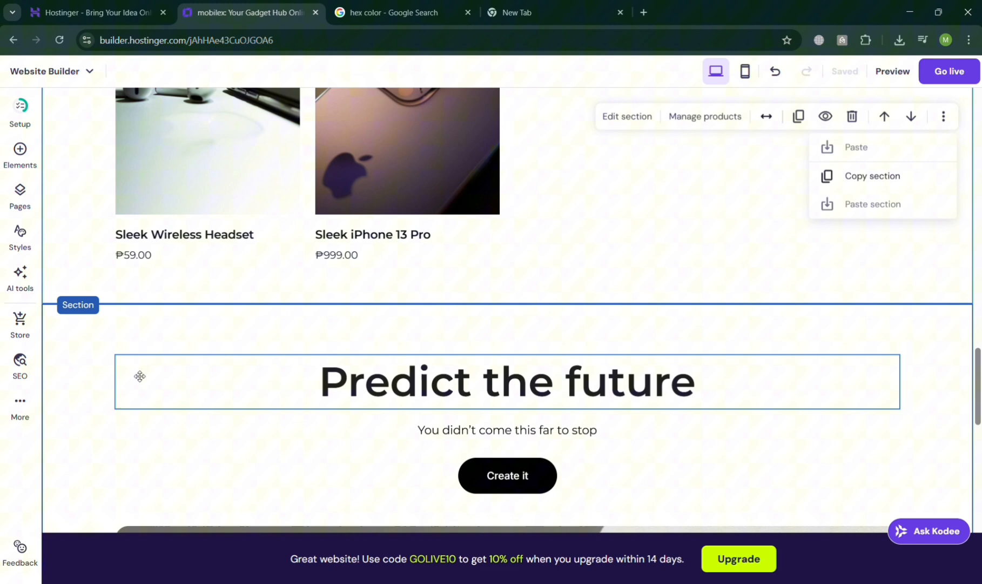
{"action": "left_click", "coordinate": [150, 378]}
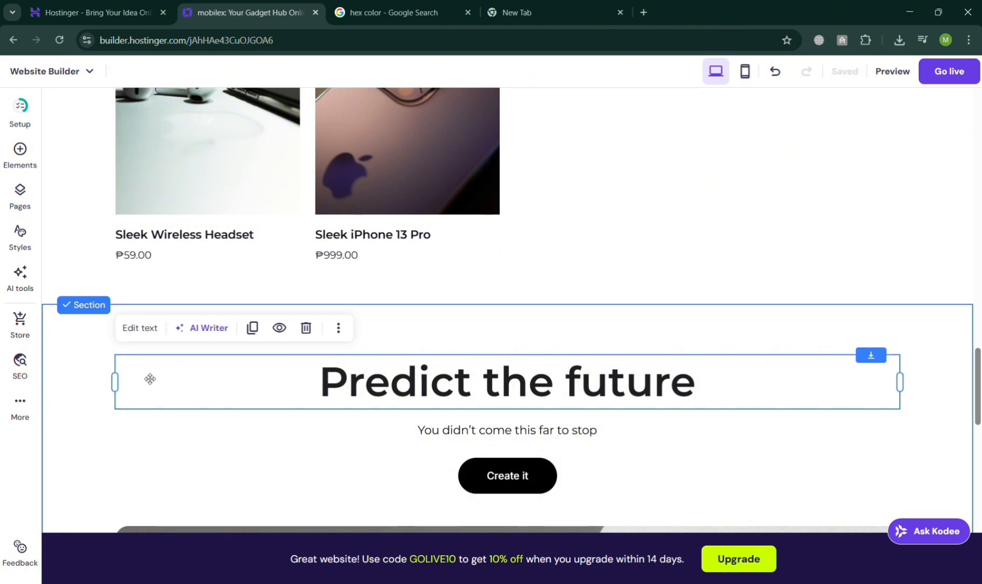
{"action": "left_click", "coordinate": [106, 350]}
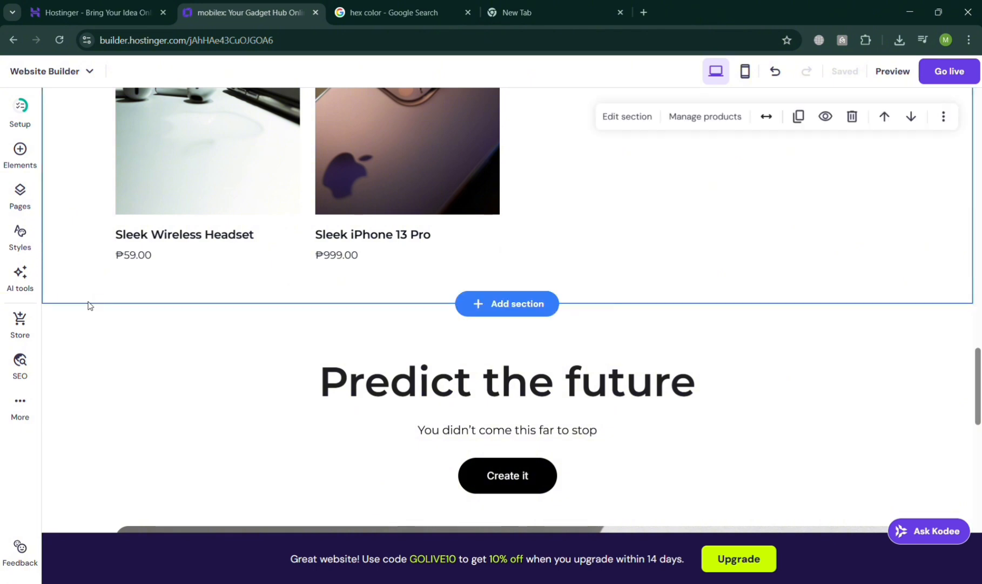
{"action": "left_click", "coordinate": [952, 114]}
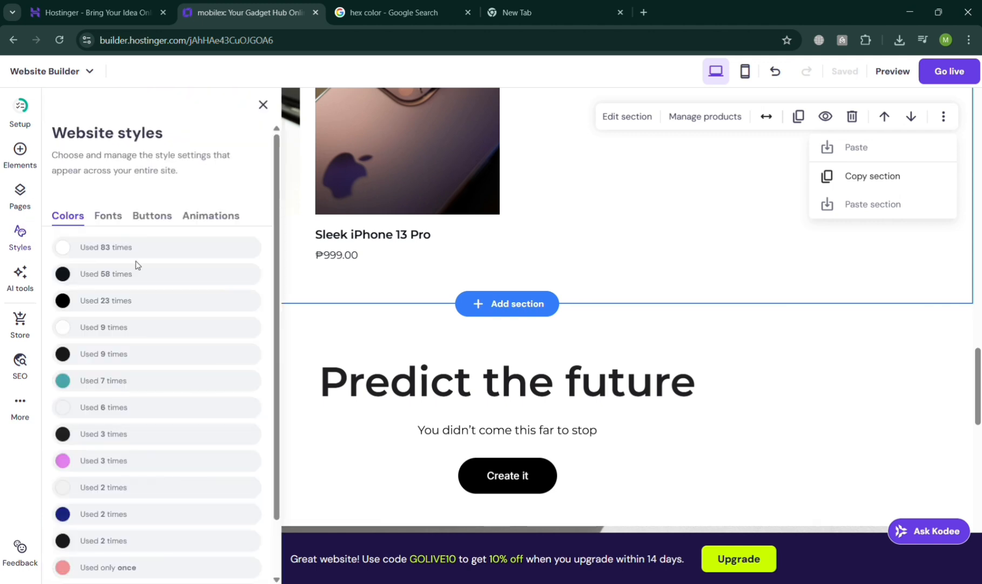
Step: In the website styles, replace the dark color #1A1A1A used 9 times with red #C44545 across the entire site
{"action": "scroll", "coordinate": [164, 353], "scroll_direction": "down", "scroll_amount": 2}
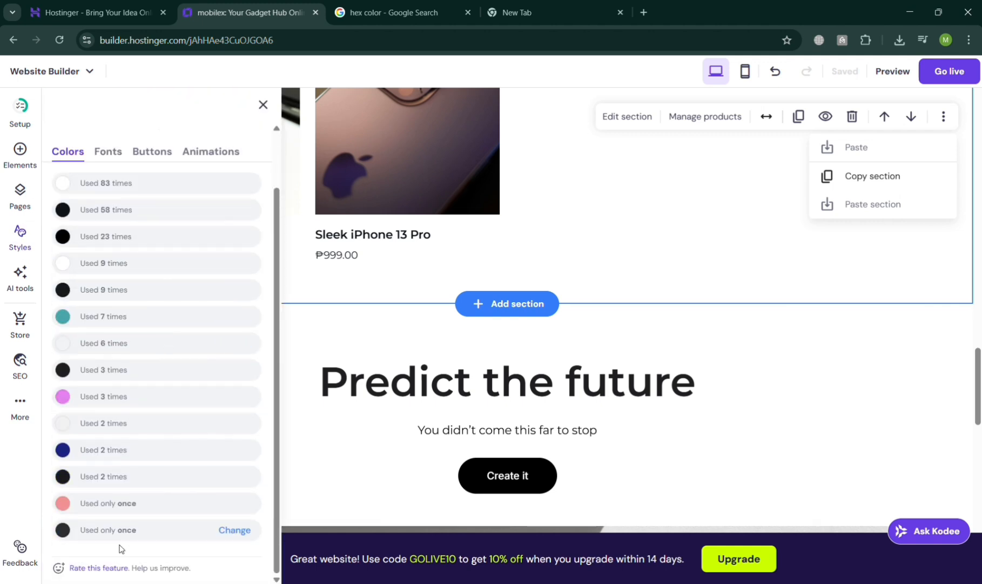
{"action": "scroll", "coordinate": [173, 424], "scroll_direction": "up", "scroll_amount": 2}
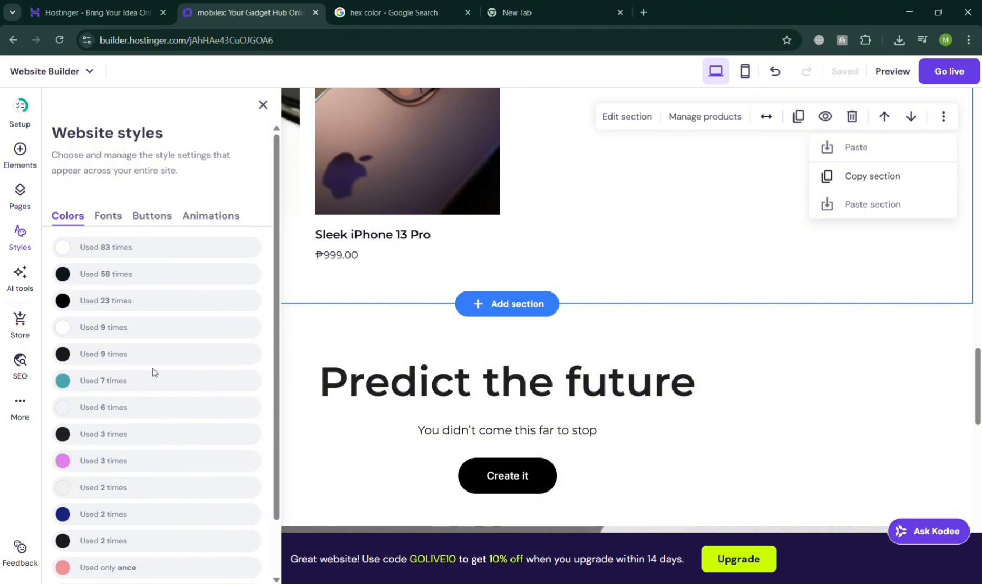
{"action": "left_click", "coordinate": [233, 356]}
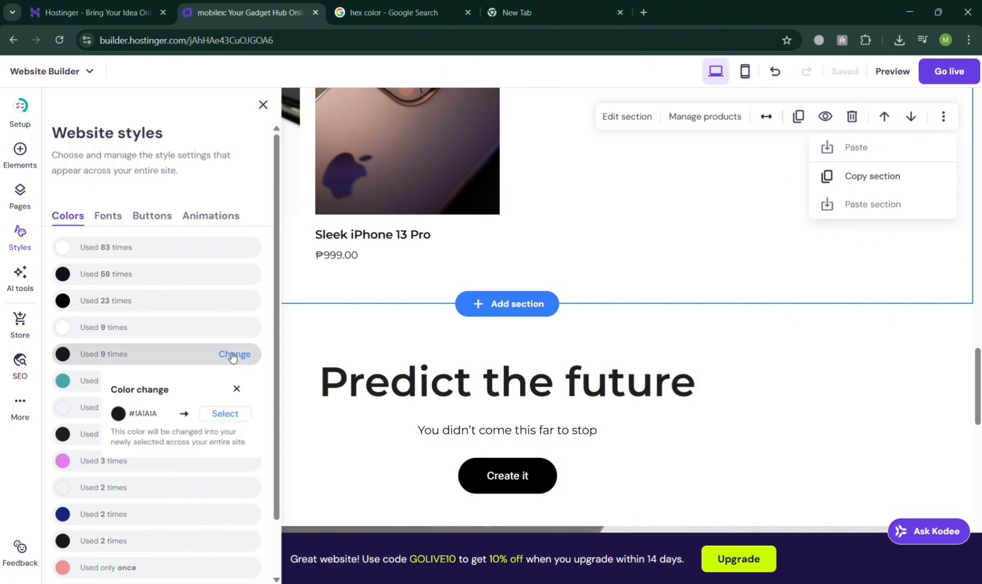
{"action": "left_click", "coordinate": [225, 414]}
{"action": "mouse_move", "coordinate": [193, 377]}
{"action": "left_mouse_down"}
{"action": "mouse_move", "coordinate": [160, 339]}
{"action": "mouse_move", "coordinate": [204, 362]}
{"action": "left_mouse_up"}
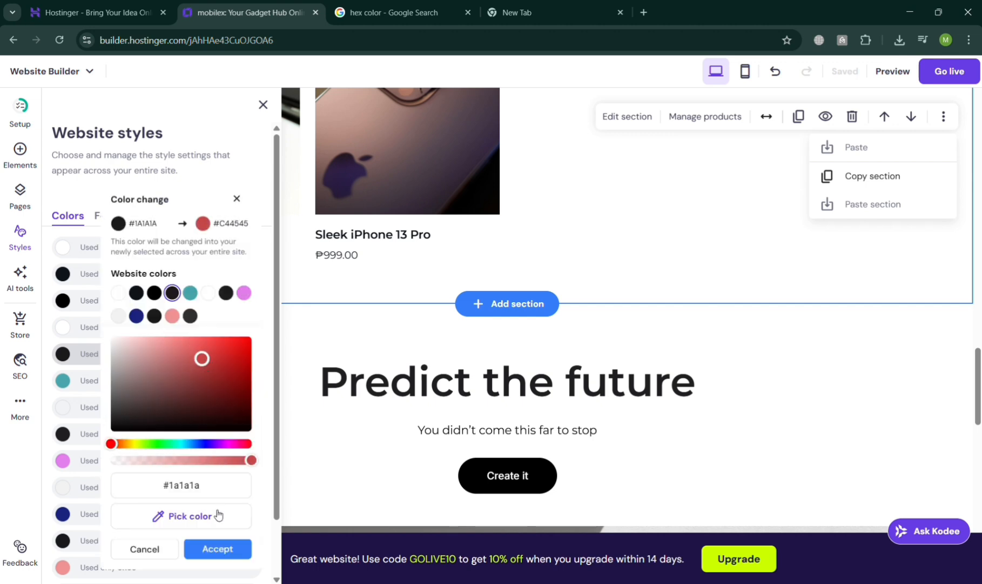
{"action": "left_click", "coordinate": [214, 548]}
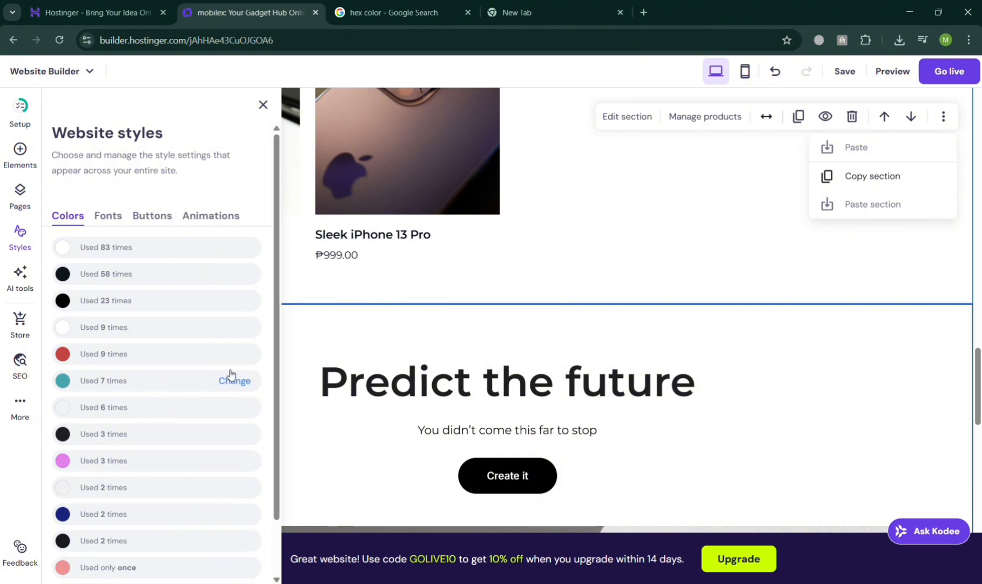
Step: Close the website styles and change the text color of the "Predict the future" heading to the teal website color #48a6ab
{"action": "left_click", "coordinate": [250, 385]}
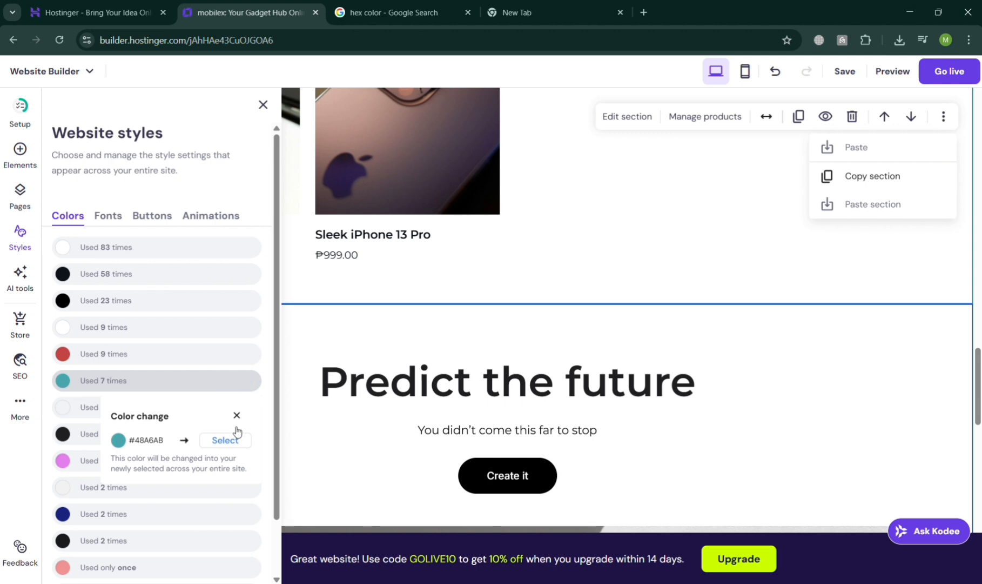
{"action": "left_click", "coordinate": [534, 373]}
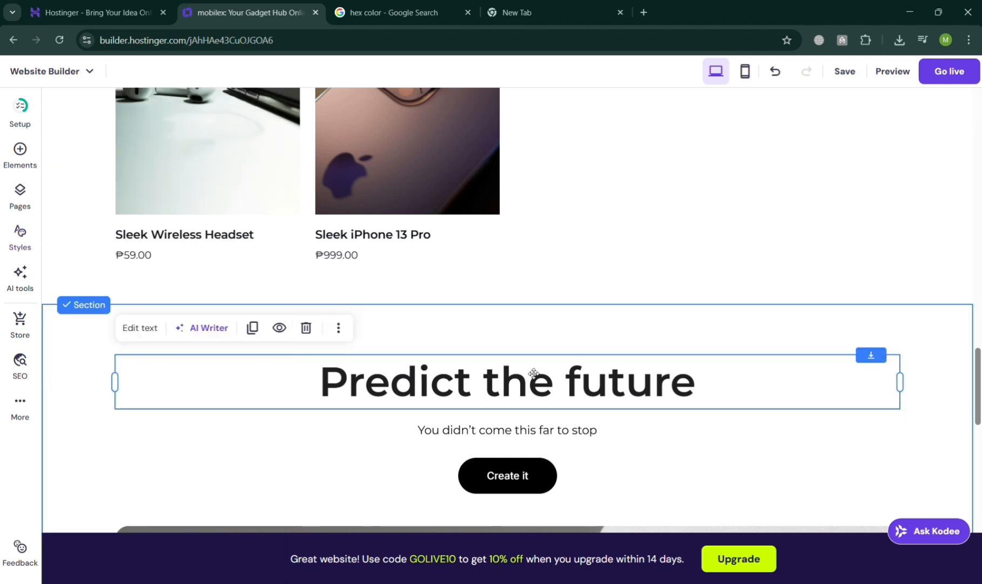
{"action": "double_click", "coordinate": [546, 391]}
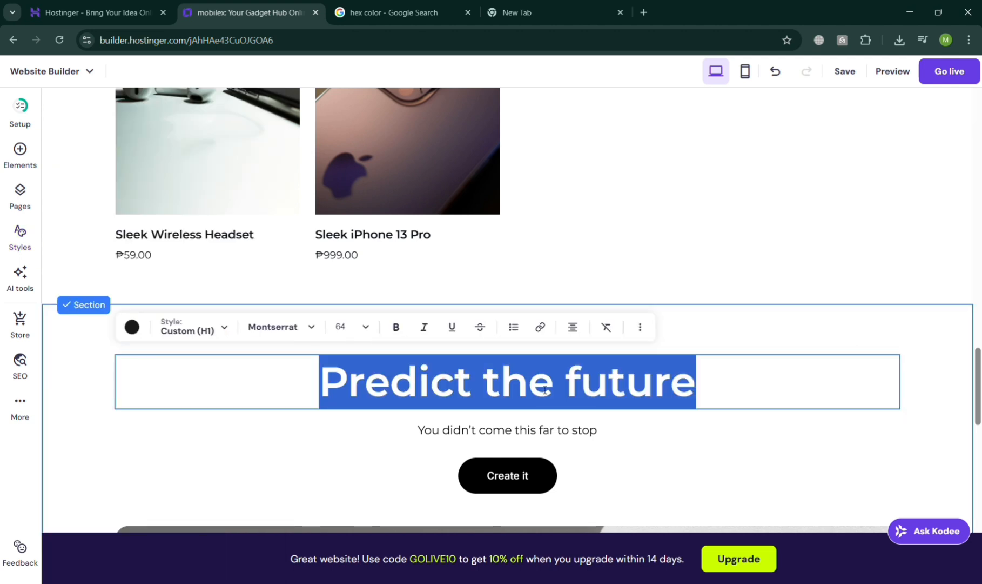
{"action": "left_click", "coordinate": [132, 326]}
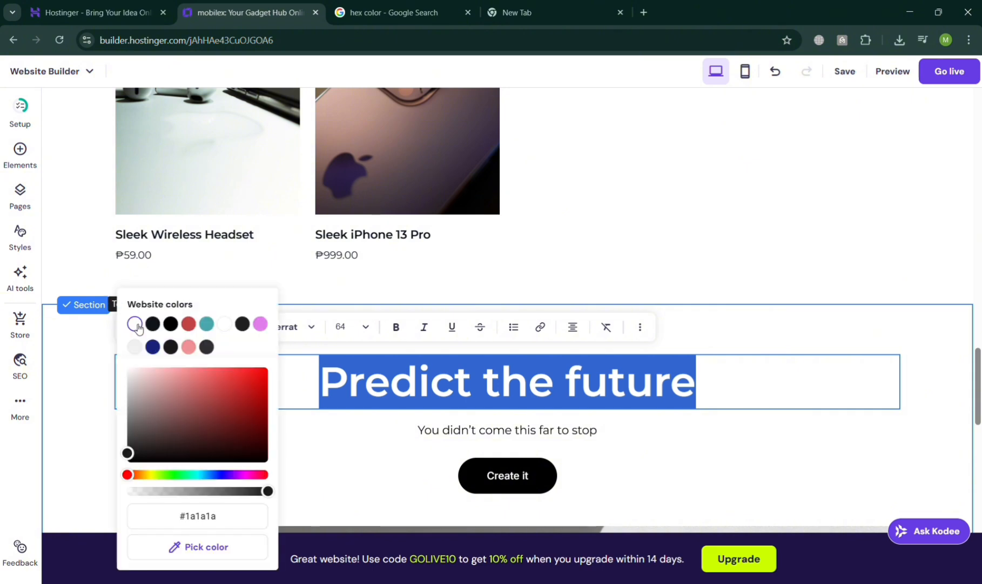
{"action": "left_click", "coordinate": [206, 323]}
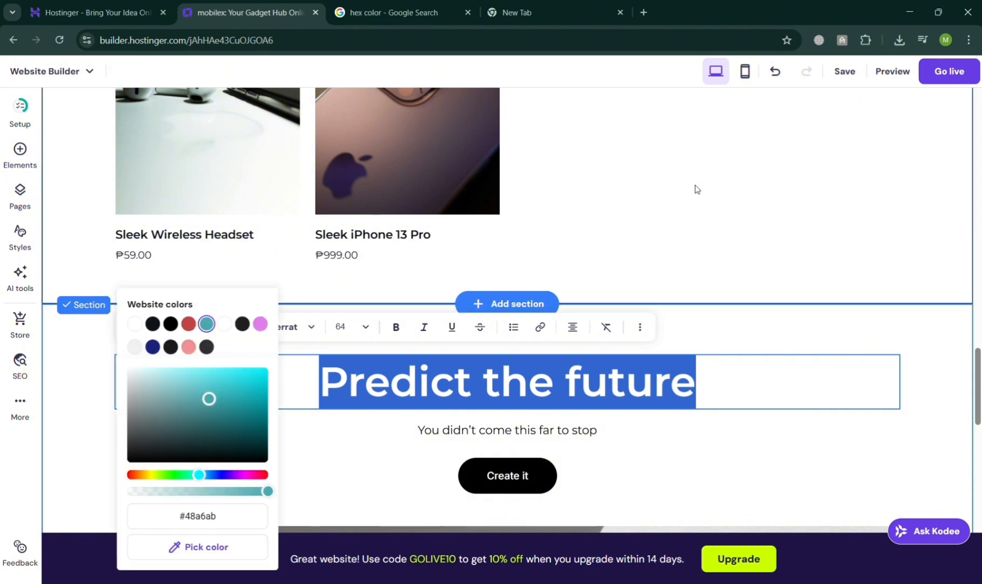
{"action": "left_click", "coordinate": [787, 182]}
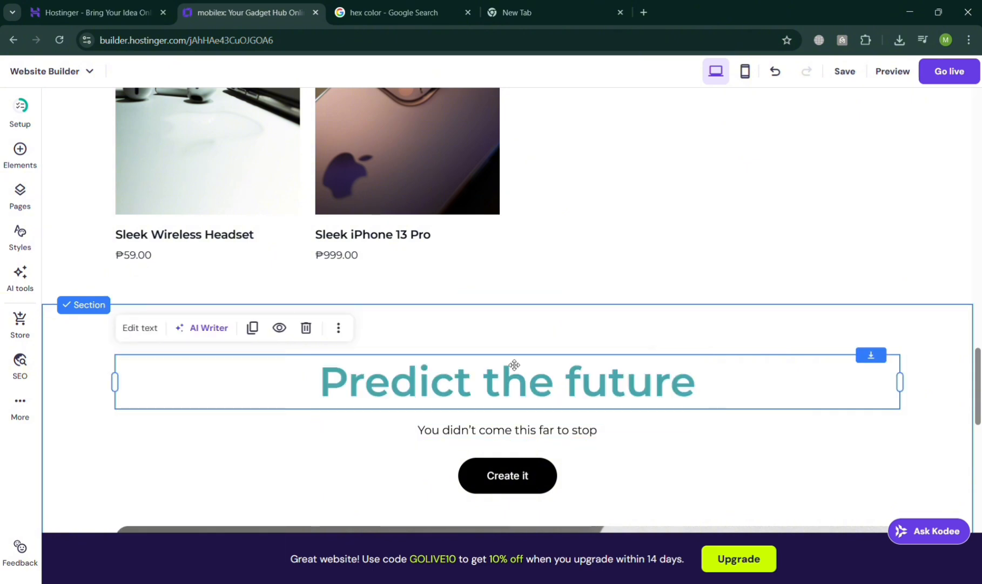
Step: Open the Color Hex Color Codes site from the Google results, browse its favorite colors and open the page for #b5d4f1
{"action": "left_click", "coordinate": [416, 3]}
{"action": "scroll", "coordinate": [302, 435], "scroll_direction": "down", "scroll_amount": 6}
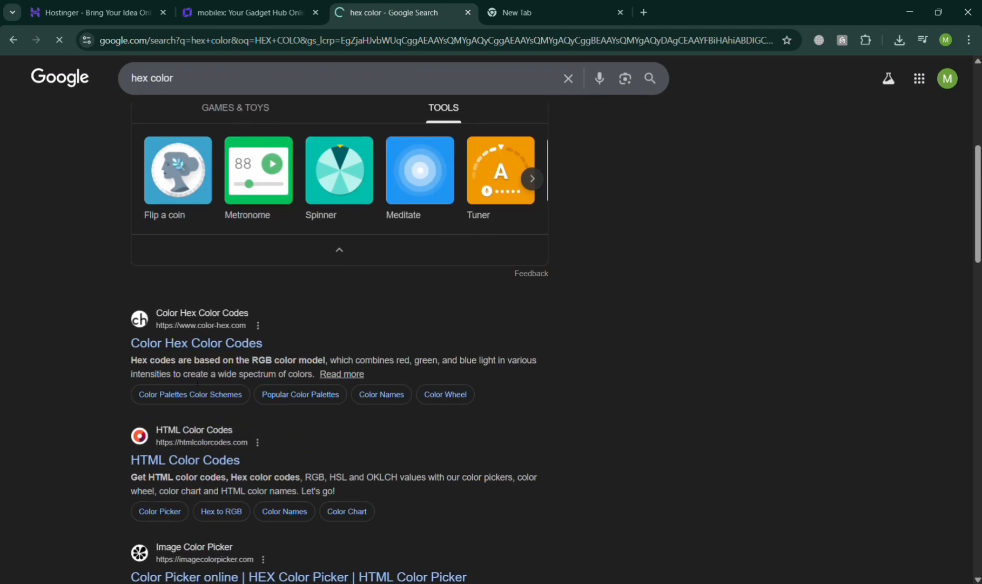
{"action": "scroll", "coordinate": [186, 458], "scroll_direction": "down", "scroll_amount": 4}
{"action": "scroll", "coordinate": [185, 458], "scroll_direction": "down", "scroll_amount": 10}
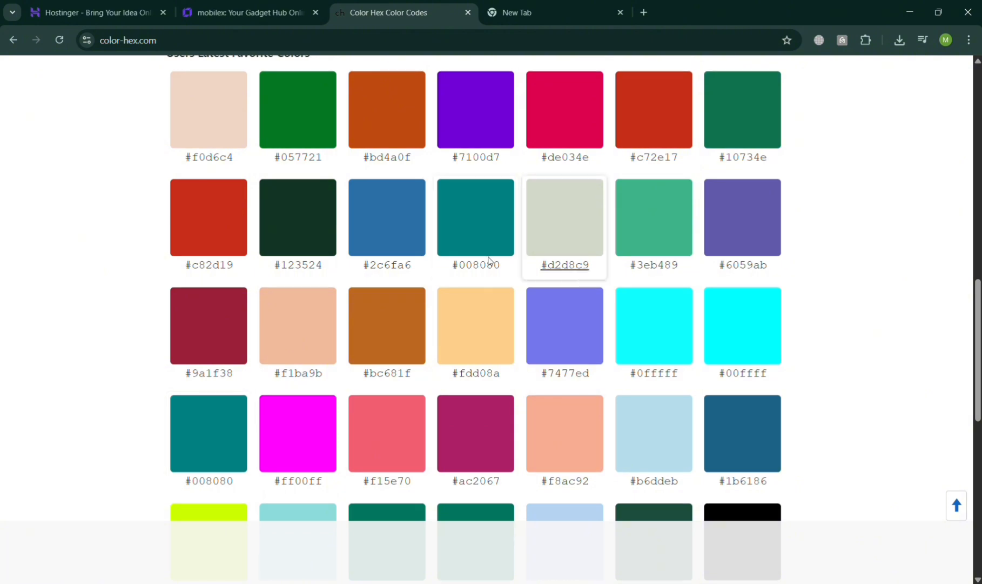
{"action": "scroll", "coordinate": [590, 460], "scroll_direction": "up", "scroll_amount": 5}
{"action": "scroll", "coordinate": [588, 465], "scroll_direction": "down", "scroll_amount": 8}
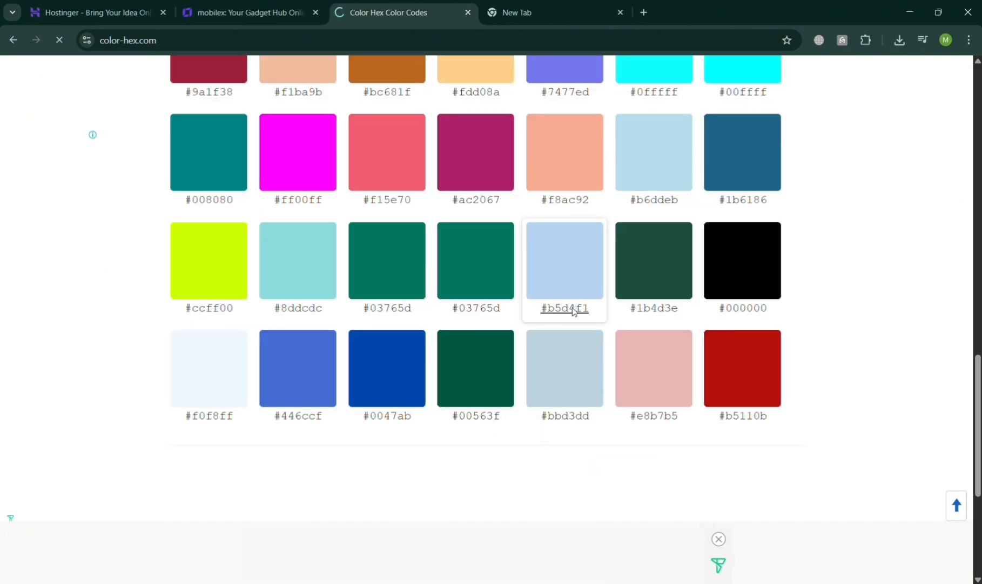
{"action": "left_click", "coordinate": [547, 312]}
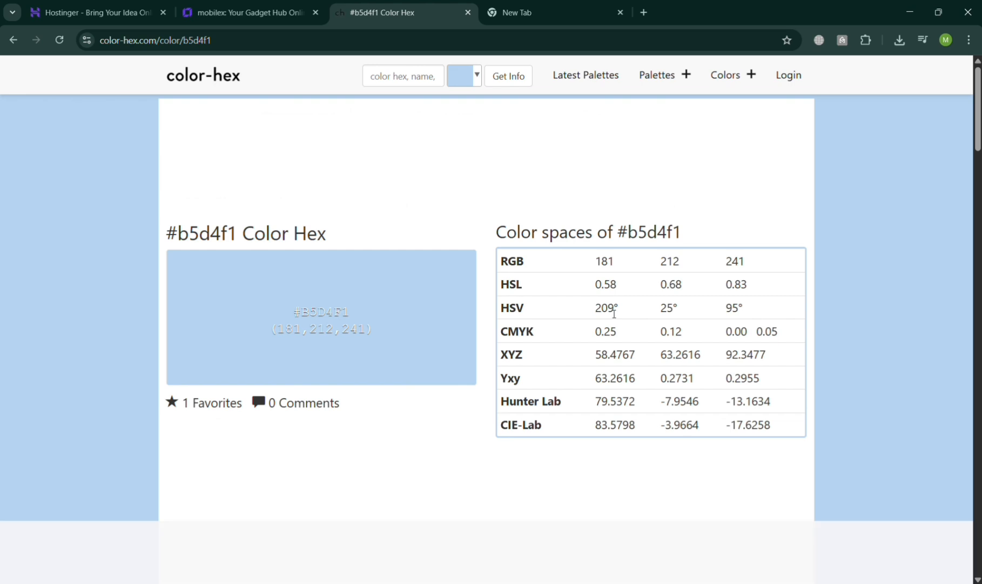
Step: Copy the hex code #b5d4f1 from the color page's heading and switch back to the website builder
{"action": "left_click_drag", "start_coordinate": [237, 232], "coordinate": [135, 232]}
{"action": "key", "text": "ctrl+c"}
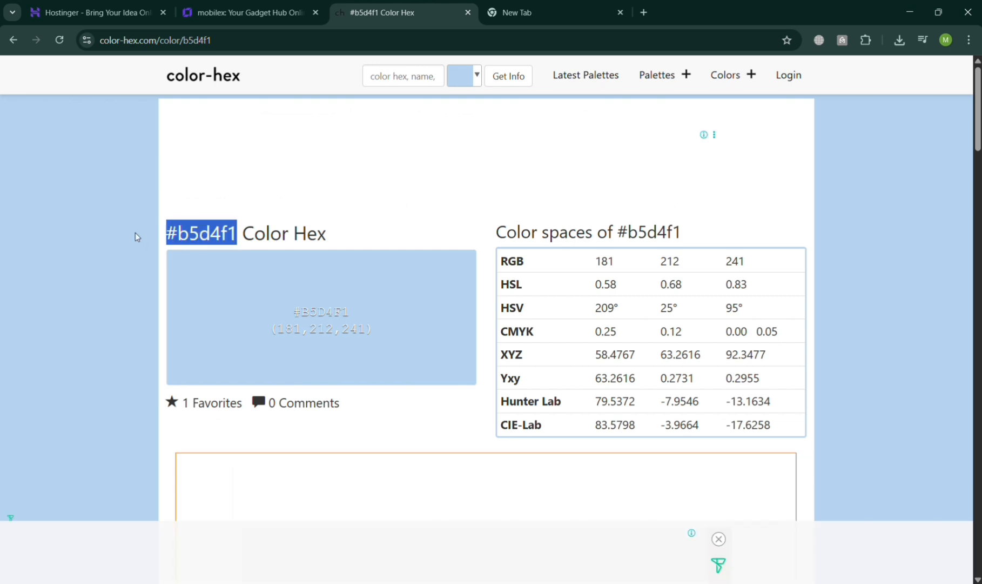
{"action": "left_click", "coordinate": [251, 11]}
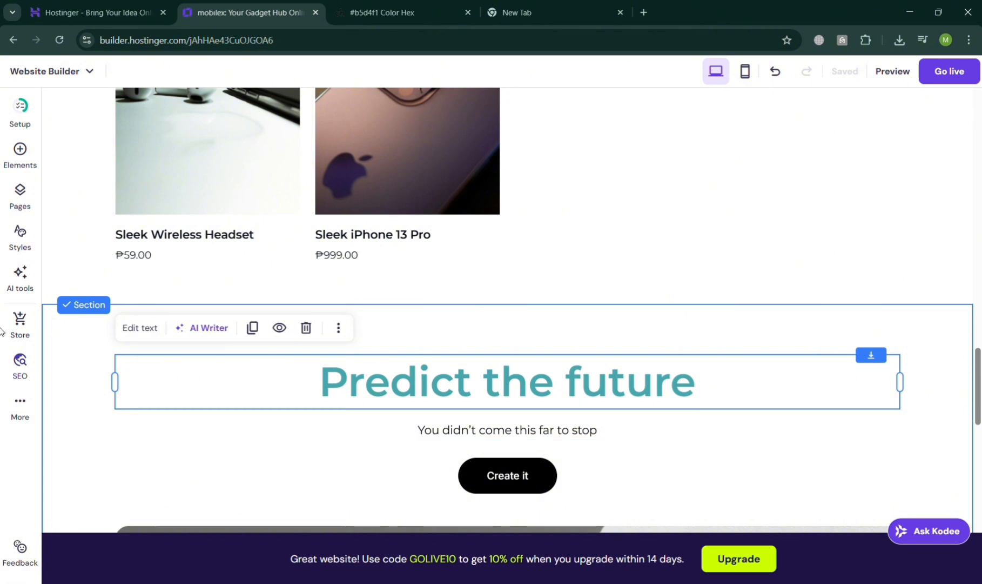
Step: In the website styles, replace the white #FFFFFF used 9 times with light blue #b5d4f1 across the entire site
{"action": "left_click", "coordinate": [19, 238]}
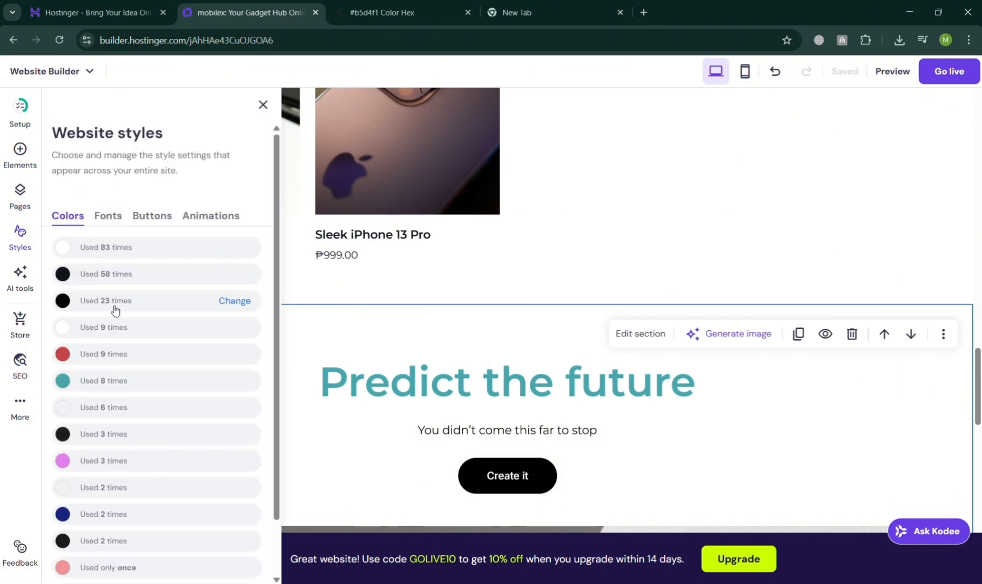
{"action": "left_click", "coordinate": [226, 327]}
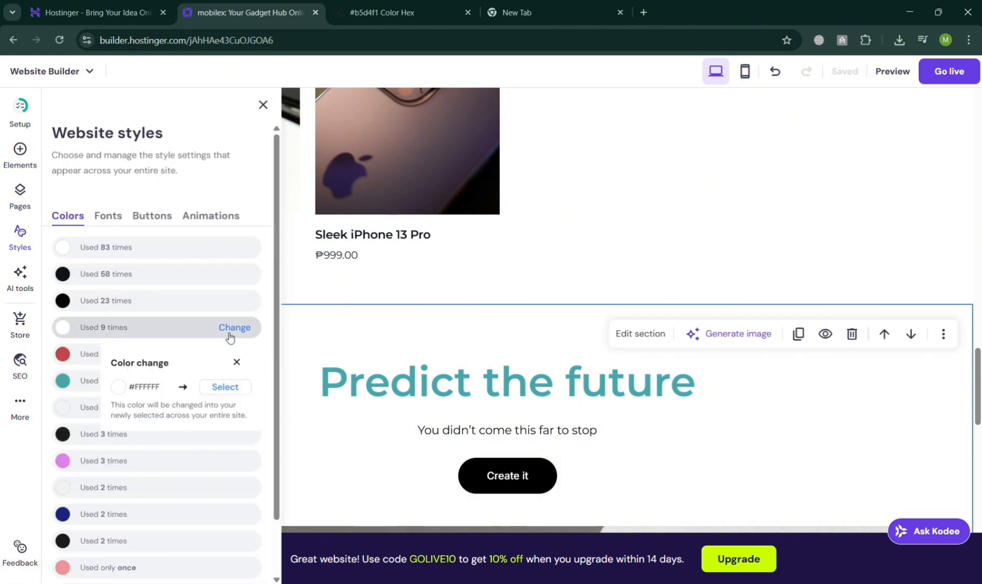
{"action": "left_click", "coordinate": [225, 387]}
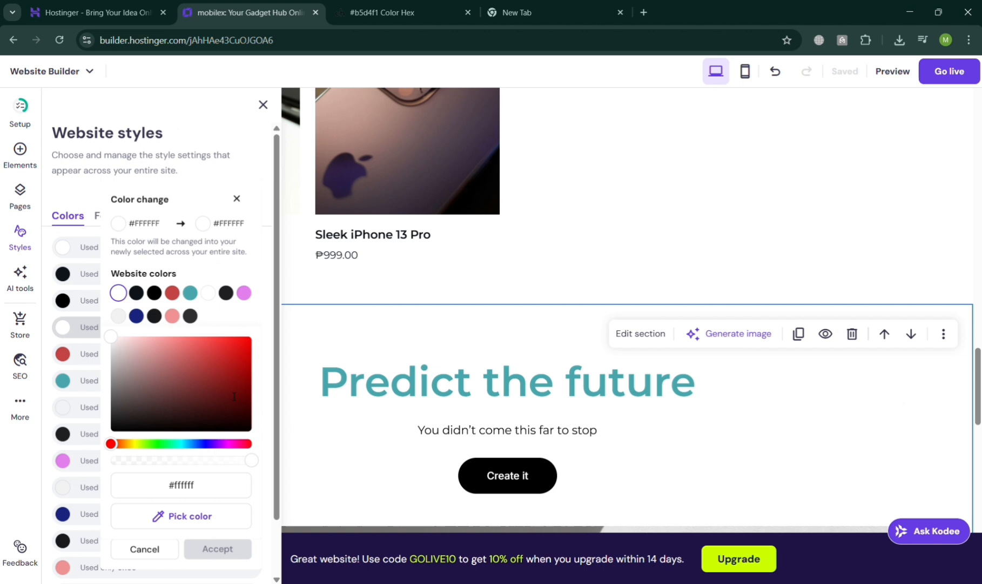
{"action": "left_click", "coordinate": [195, 475]}
{"action": "key", "text": "ctrl+a"}
{"action": "key", "text": "ctrl+v"}
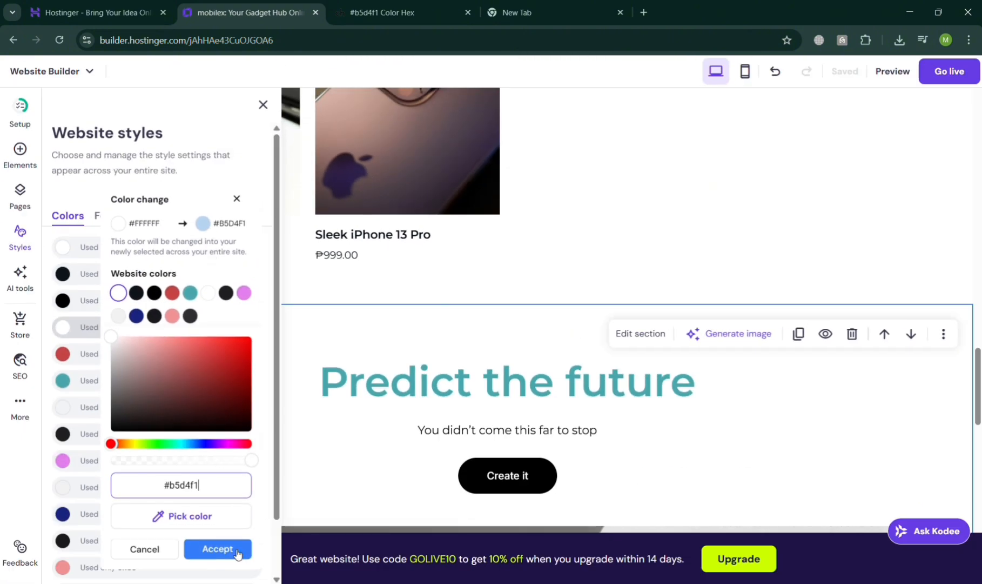
{"action": "left_click", "coordinate": [237, 549]}
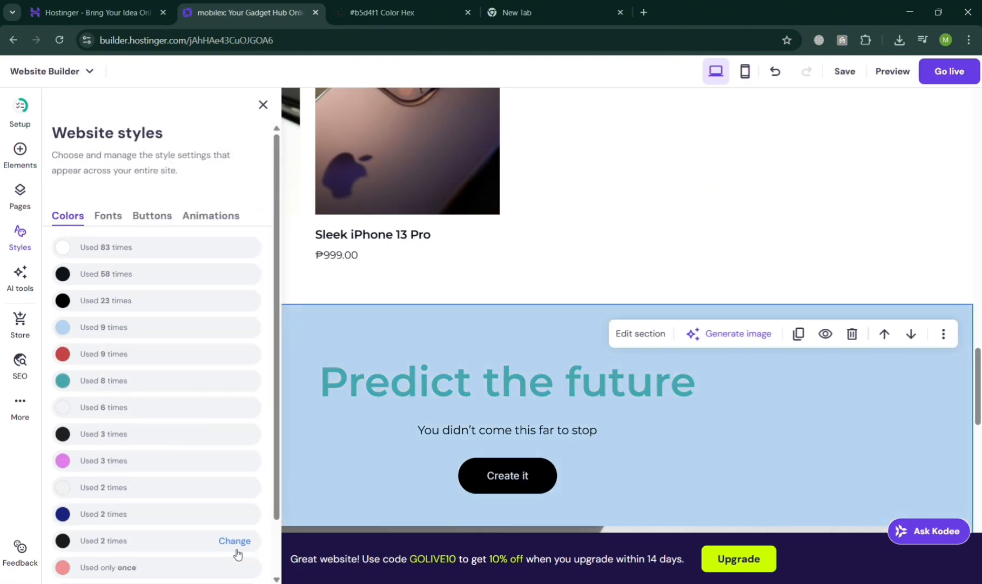
Step: Close the website styles and examine the page's sections from the "Predict the future" section downward, then back up to the header
{"action": "left_click", "coordinate": [647, 266]}
{"action": "scroll", "coordinate": [648, 266], "scroll_direction": "down", "scroll_amount": 4}
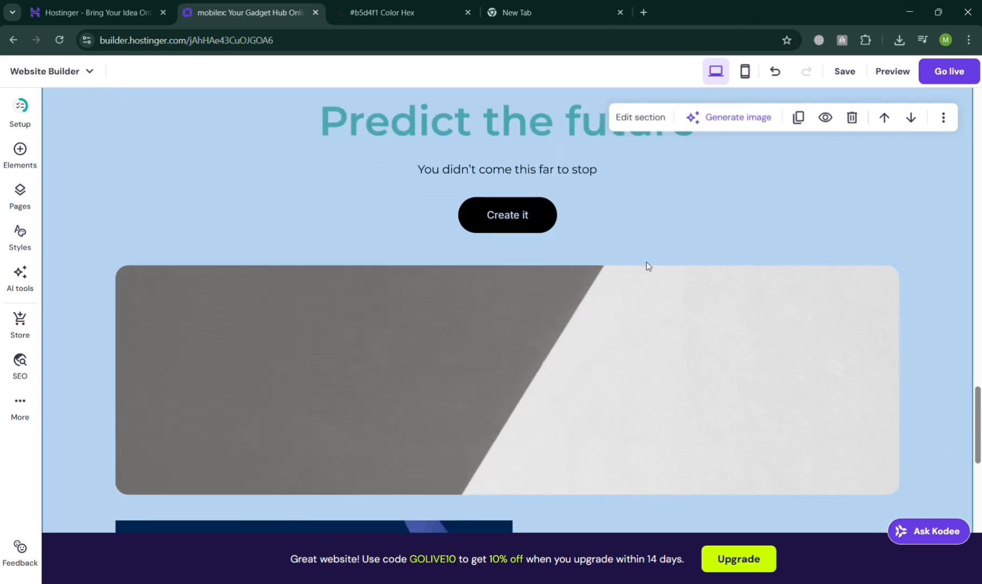
{"action": "scroll", "coordinate": [648, 265], "scroll_direction": "down", "scroll_amount": 8}
{"action": "scroll", "coordinate": [649, 266], "scroll_direction": "up", "scroll_amount": 4}
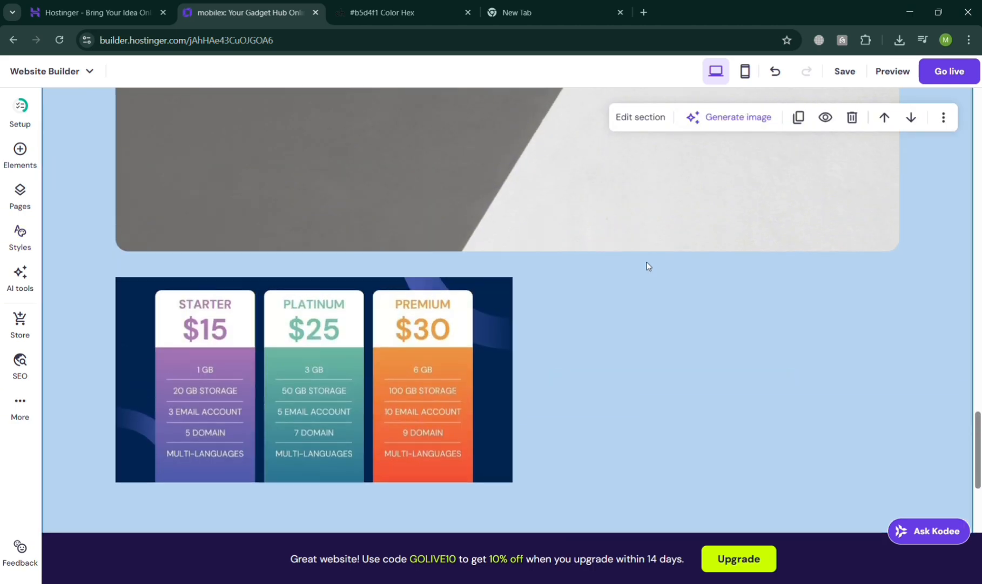
{"action": "scroll", "coordinate": [647, 265], "scroll_direction": "down", "scroll_amount": 7}
{"action": "scroll", "coordinate": [647, 265], "scroll_direction": "up", "scroll_amount": 12}
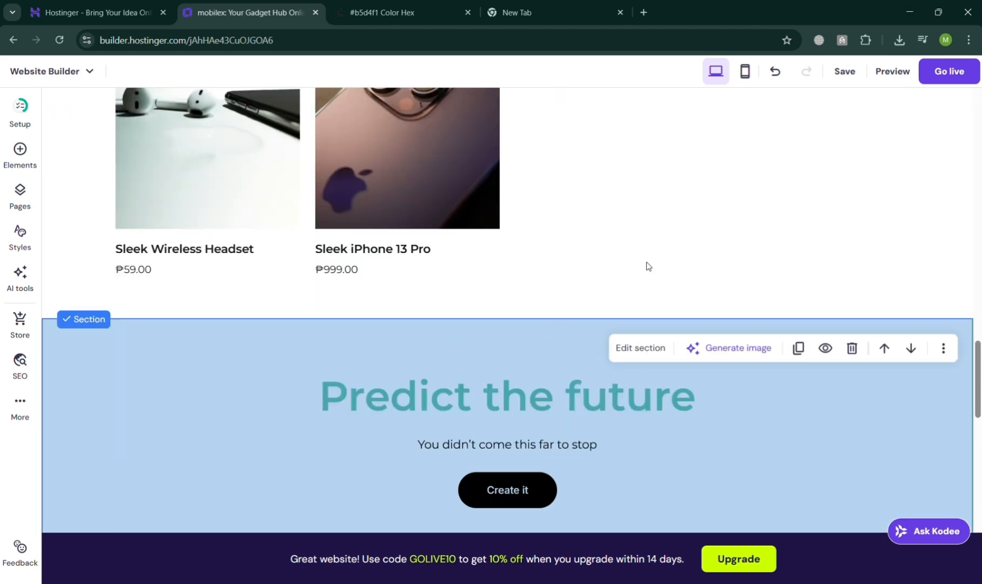
{"action": "scroll", "coordinate": [649, 266], "scroll_direction": "up", "scroll_amount": 10}
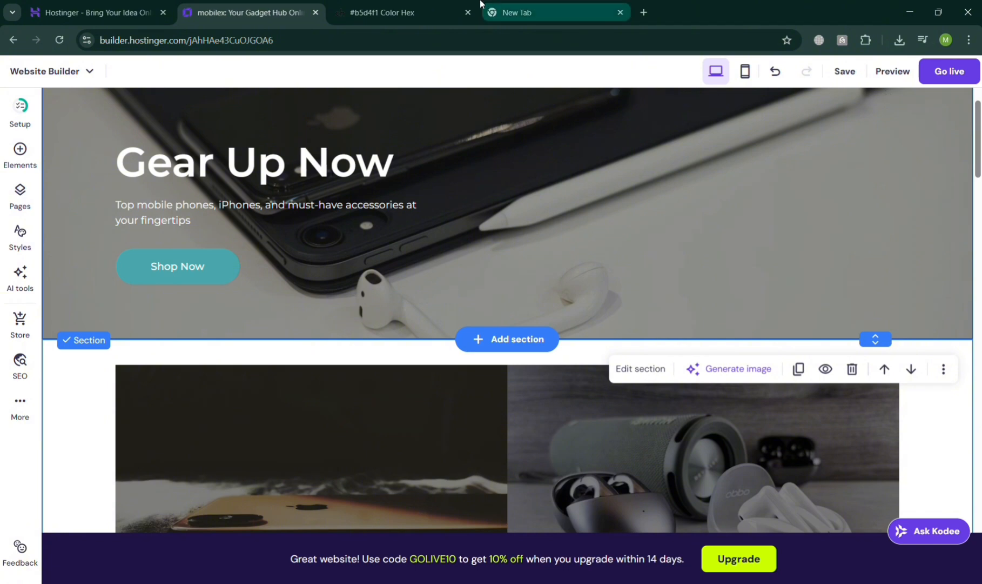
{"action": "scroll", "coordinate": [443, 276], "scroll_direction": "up", "scroll_amount": 5}
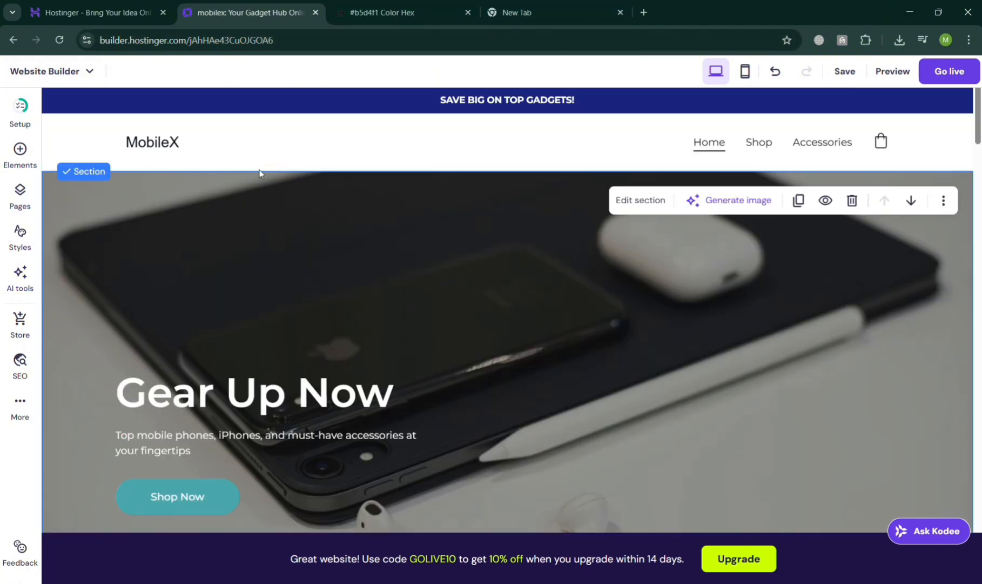
Step: Open the header settings and look through the layout, elements and shopping bag options
{"action": "left_click", "coordinate": [143, 147]}
{"action": "left_click", "coordinate": [143, 147]}
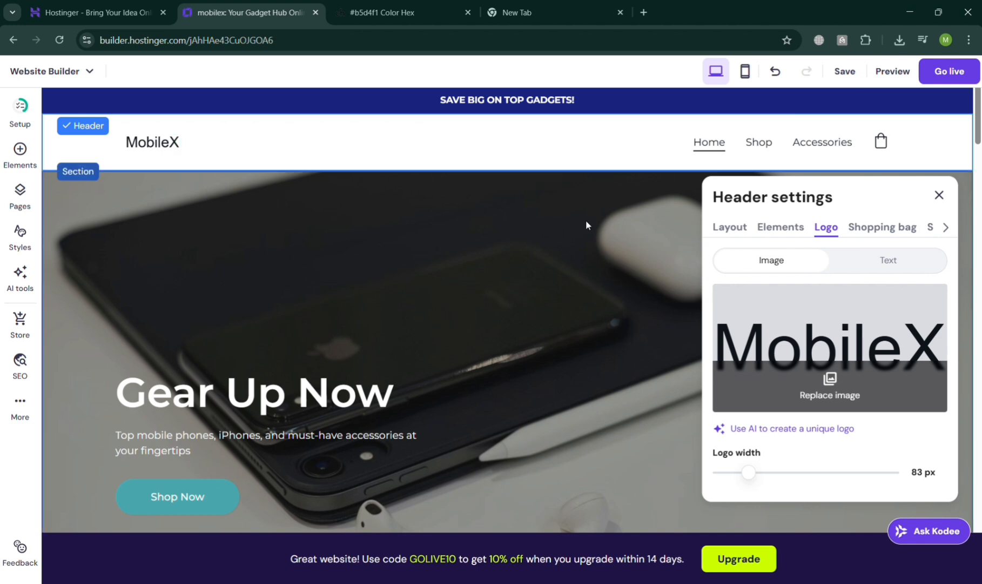
{"action": "left_click", "coordinate": [730, 228]}
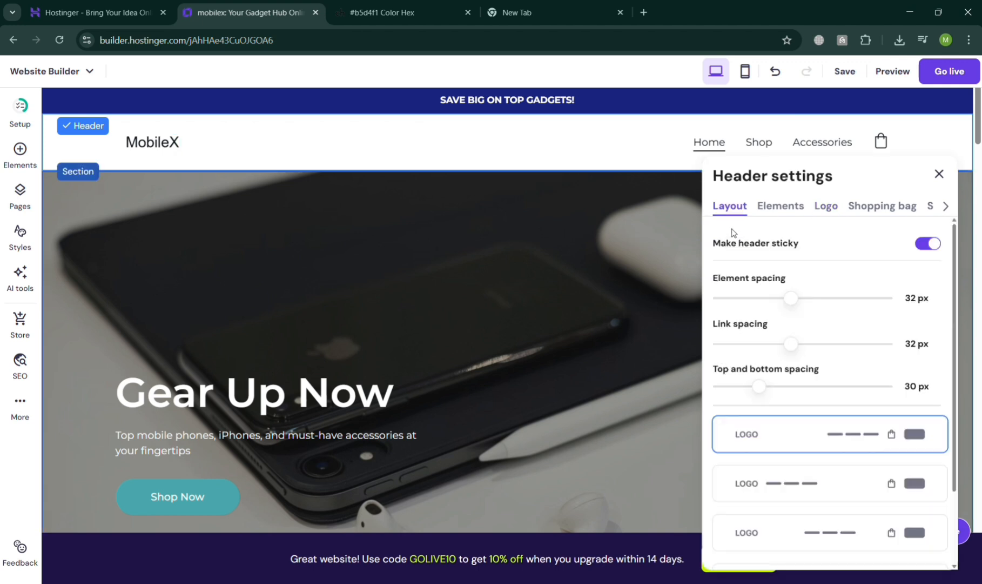
{"action": "scroll", "coordinate": [801, 413], "scroll_direction": "down", "scroll_amount": 2}
{"action": "scroll", "coordinate": [892, 432], "scroll_direction": "up", "scroll_amount": 2}
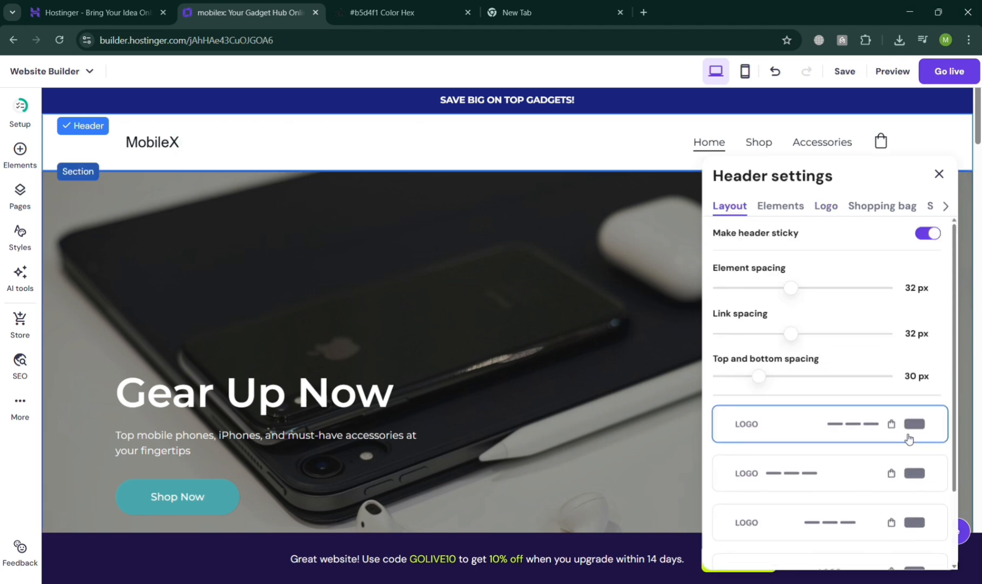
{"action": "left_click", "coordinate": [795, 206]}
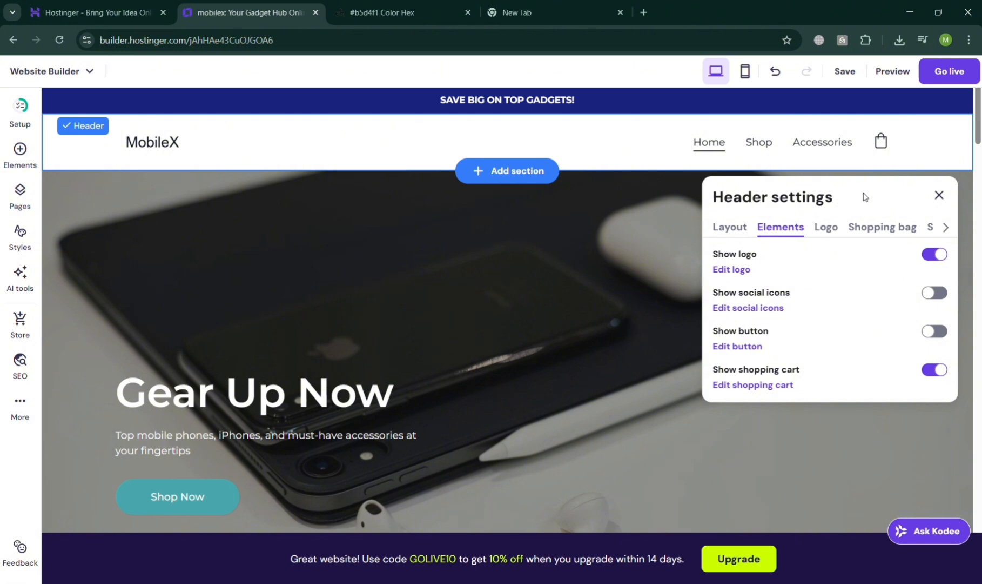
{"action": "left_click", "coordinate": [910, 225]}
{"action": "left_click", "coordinate": [945, 228]}
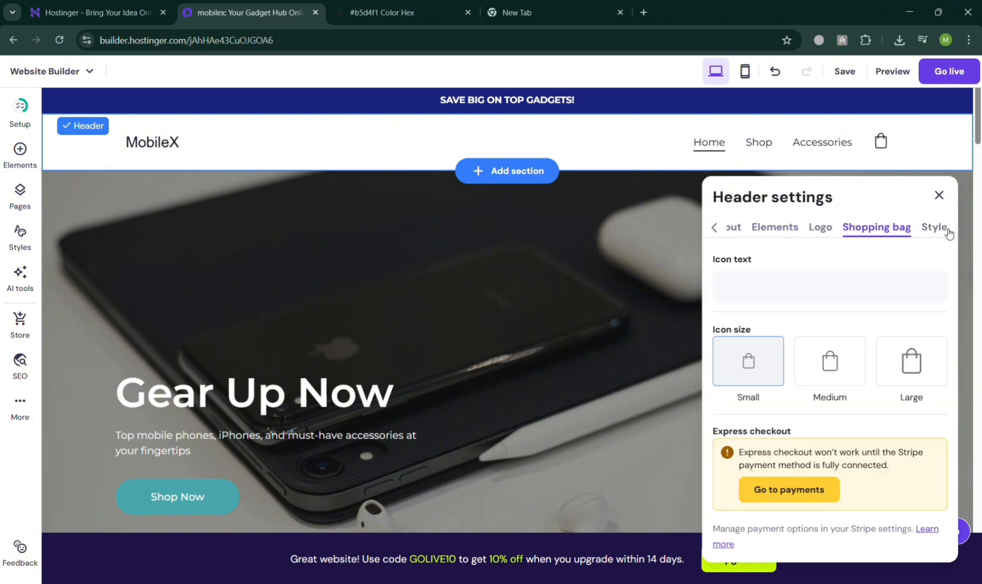
Step: In the header's style settings, set the normal header text color to light blue #56adfa
{"action": "left_click", "coordinate": [937, 230]}
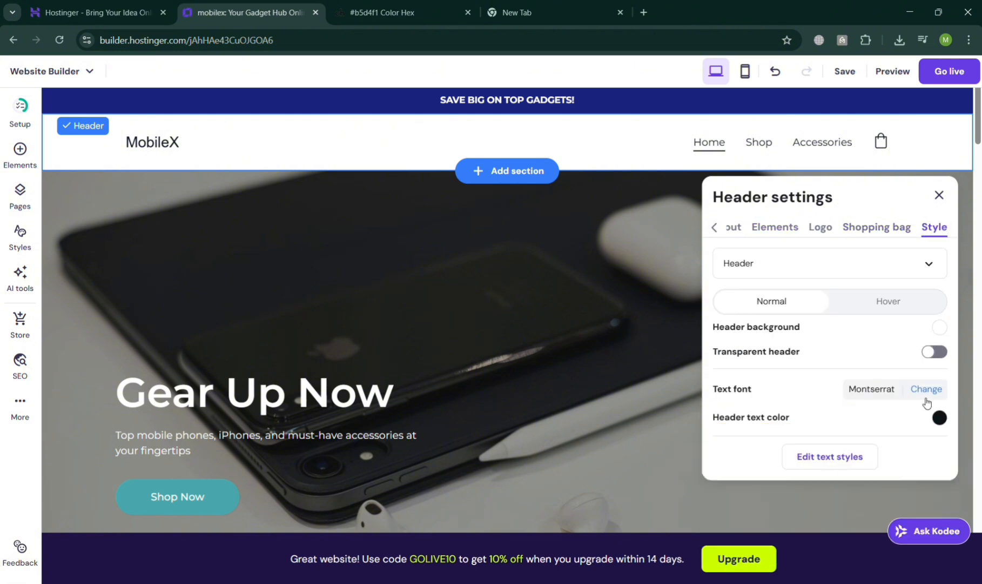
{"action": "left_click", "coordinate": [940, 417]}
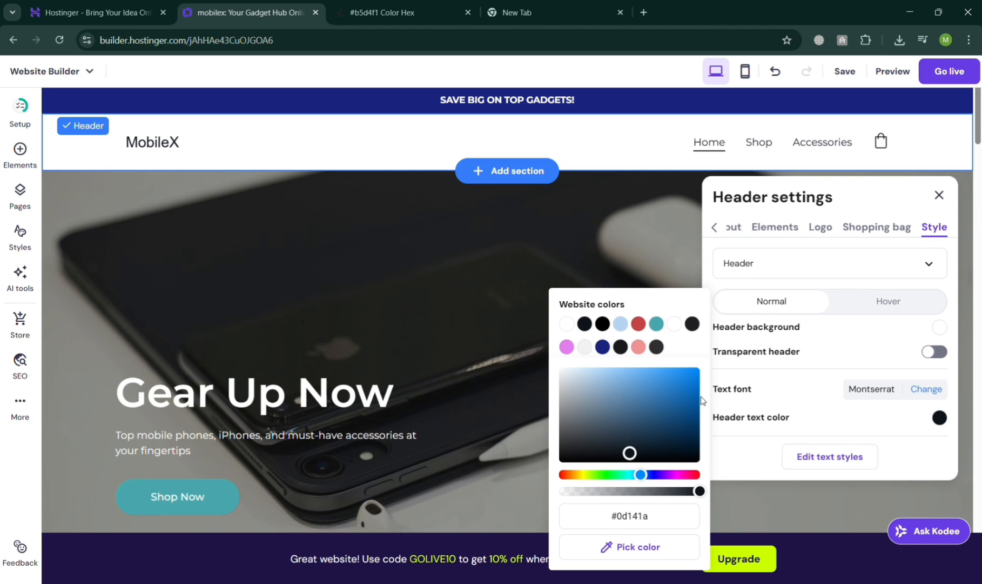
{"action": "left_click", "coordinate": [652, 370]}
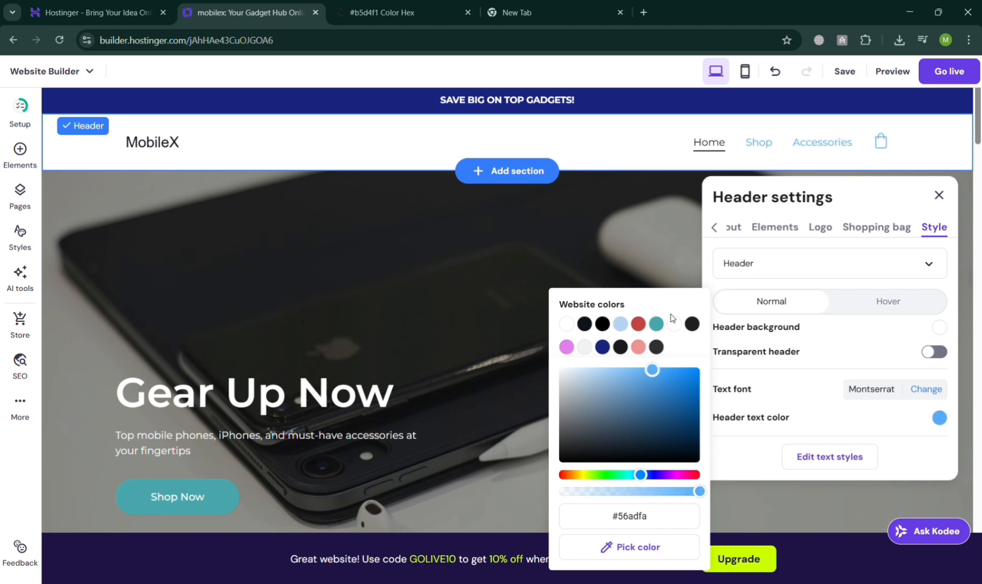